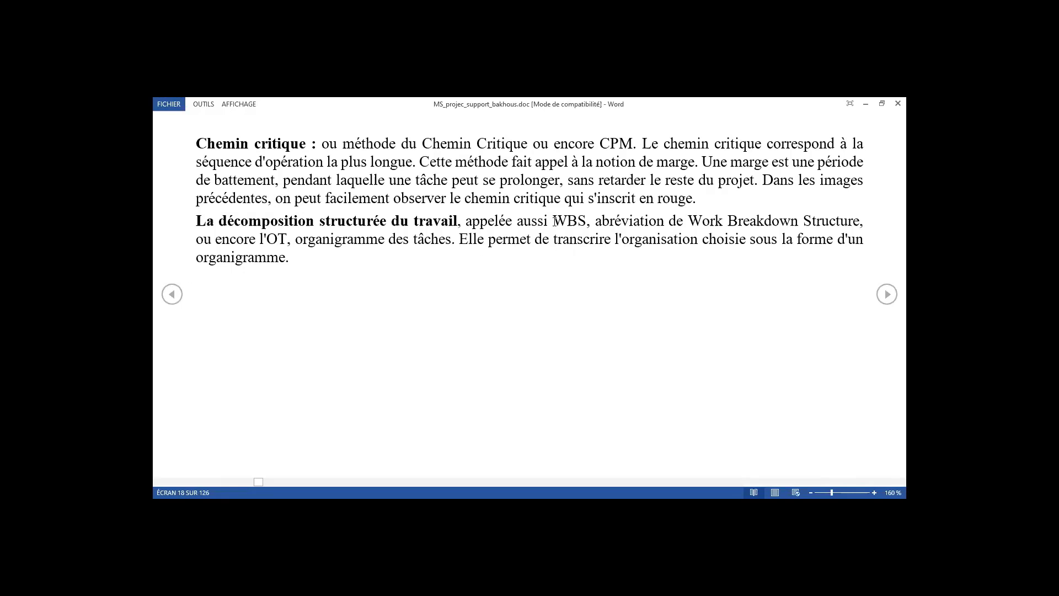
- Highlight WBS, Work Breakdown Structure and organigramme des tâches in the course document, and page on past the Microsoft Project interface section
drag(561, 220, 589, 221)
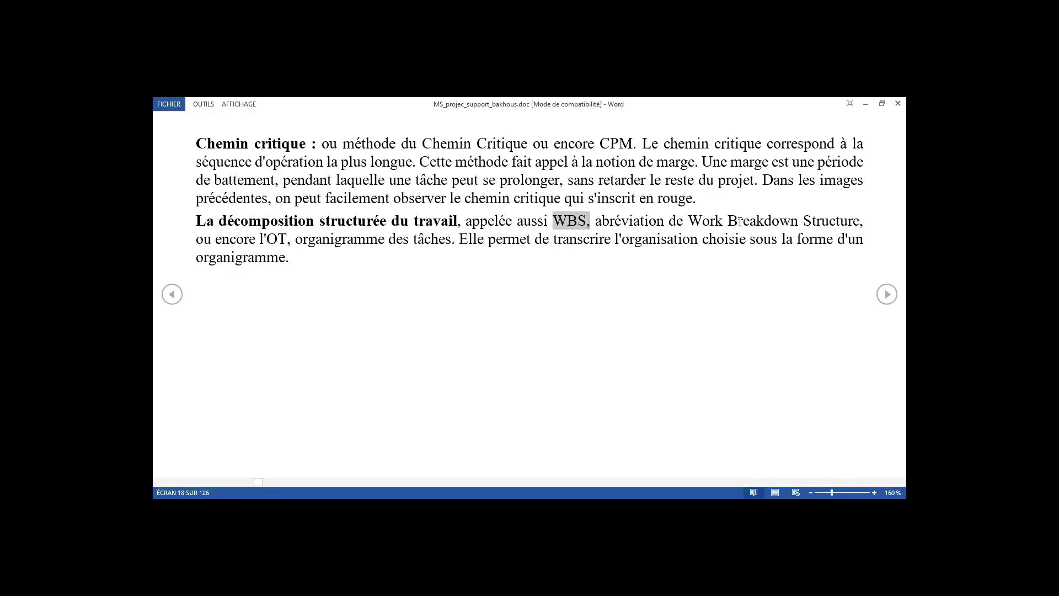
drag(863, 221, 692, 221)
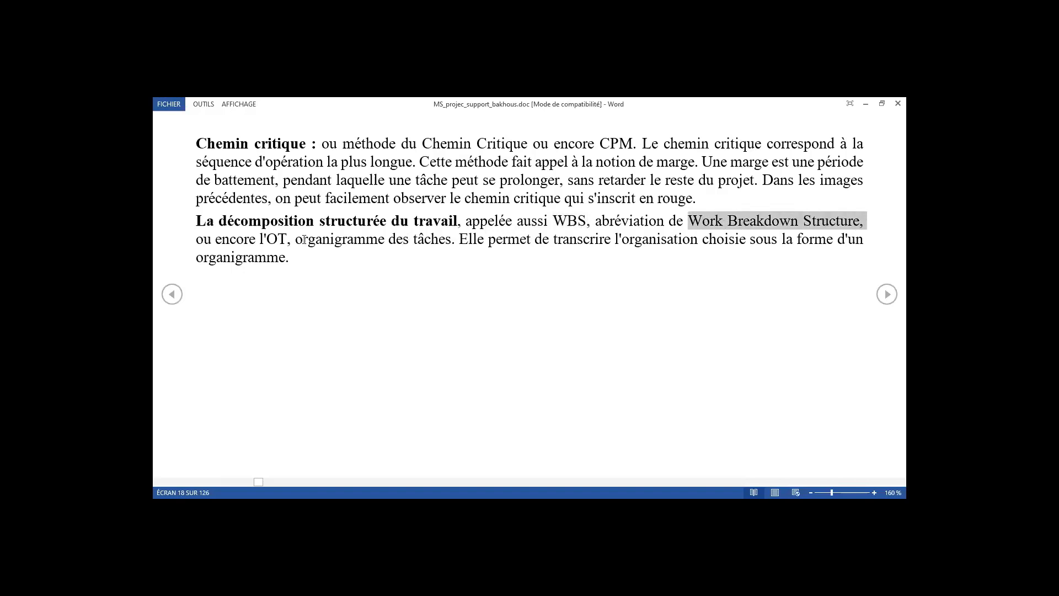
drag(304, 239, 450, 238)
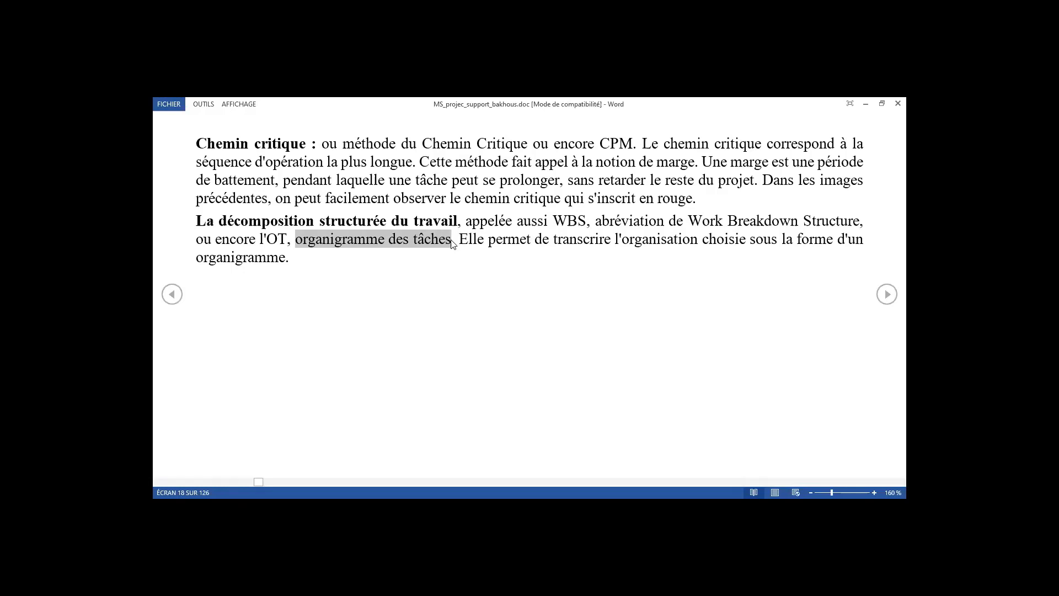
click(886, 295)
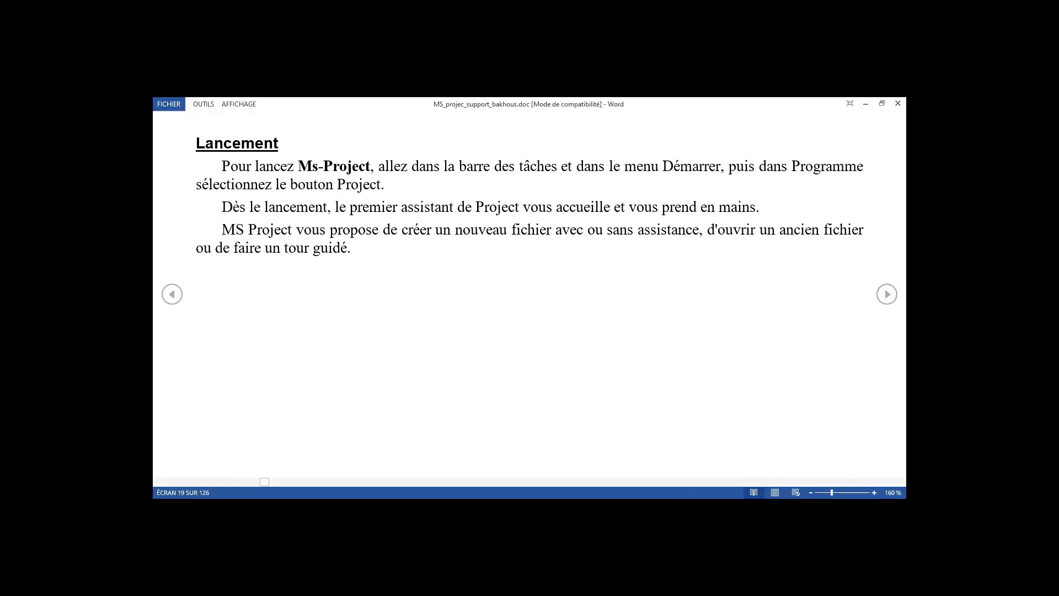
click(886, 294)
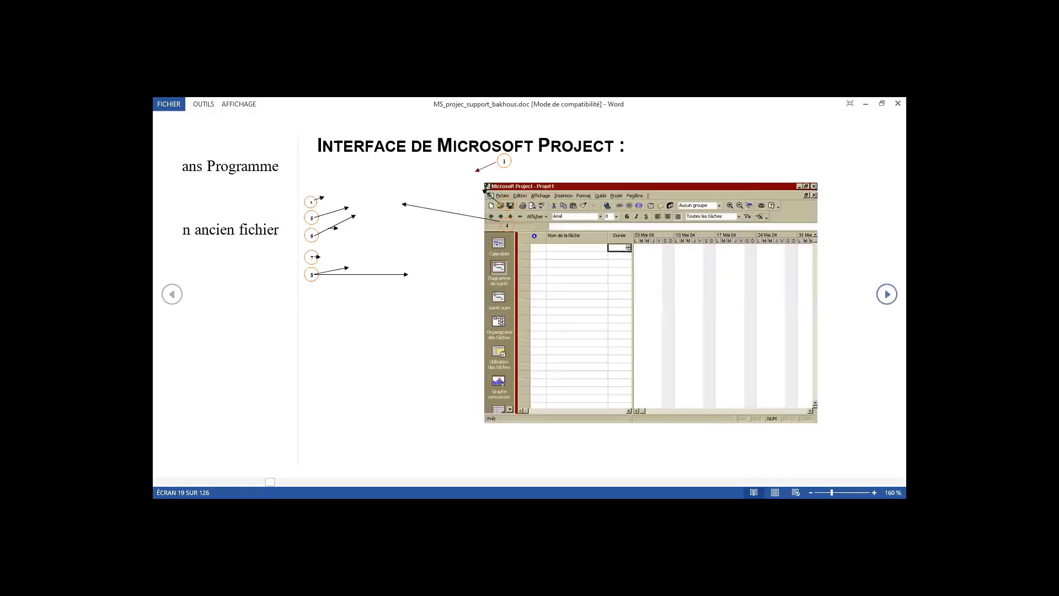
click(887, 294)
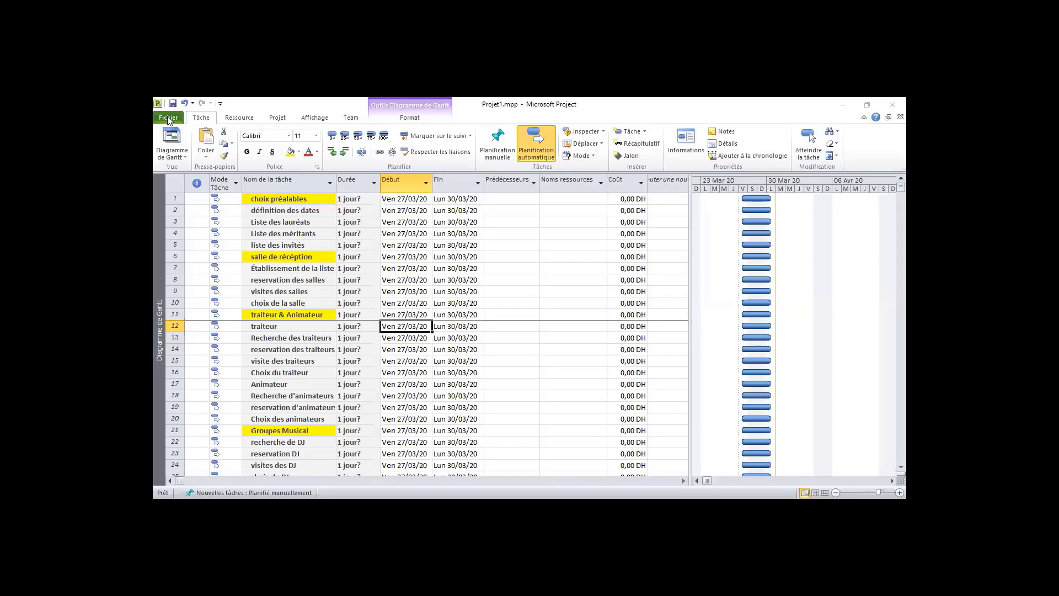
- Review the file information and project commands of Projet1.mpp in Microsoft Project, and widen the Gantt chart beside the task table
click(169, 118)
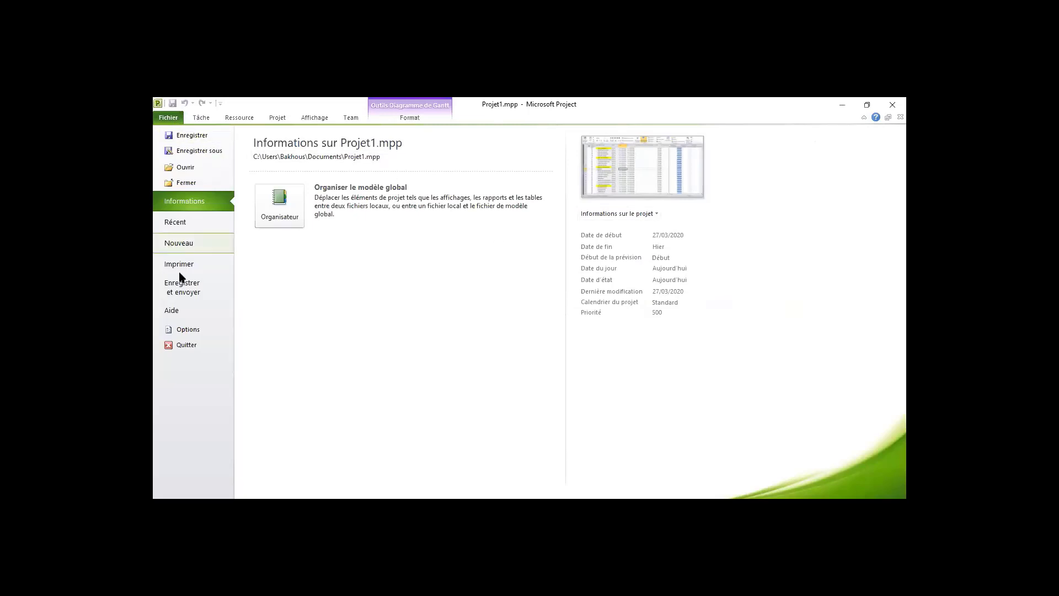
click(200, 119)
click(276, 116)
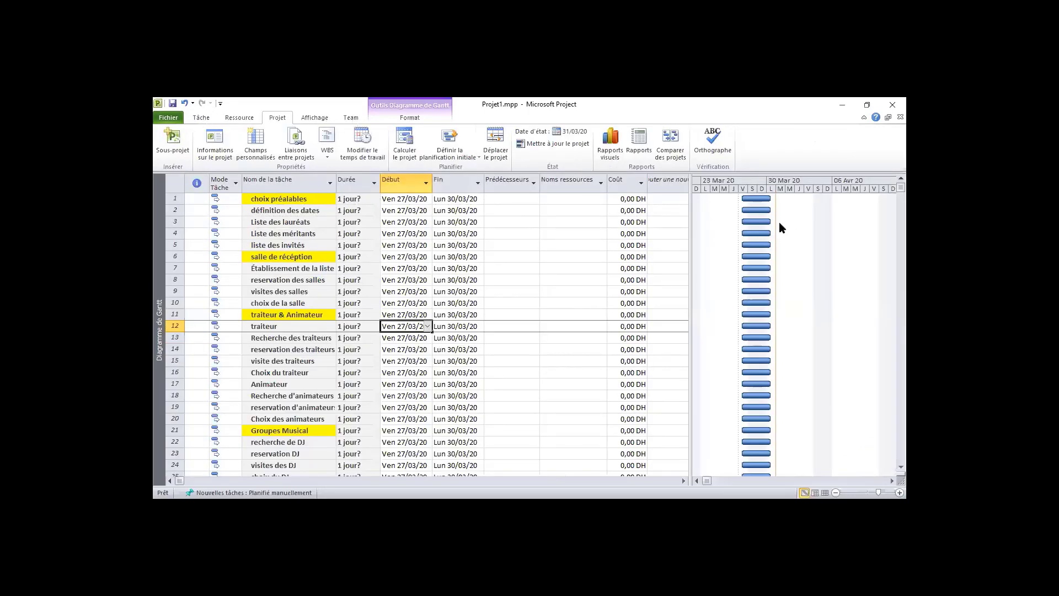
drag(691, 258, 376, 274)
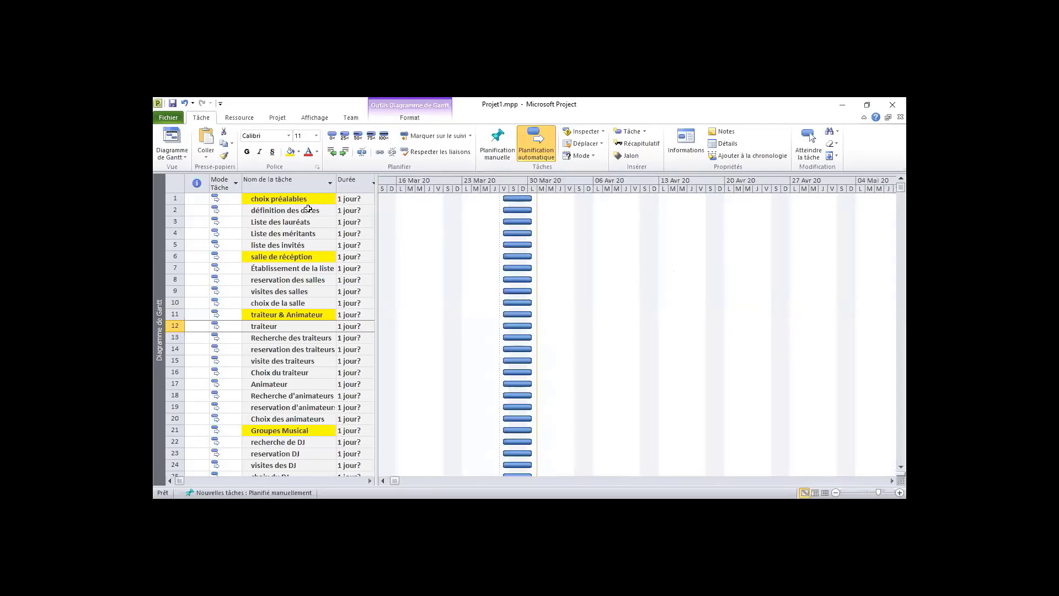
drag(374, 283, 413, 288)
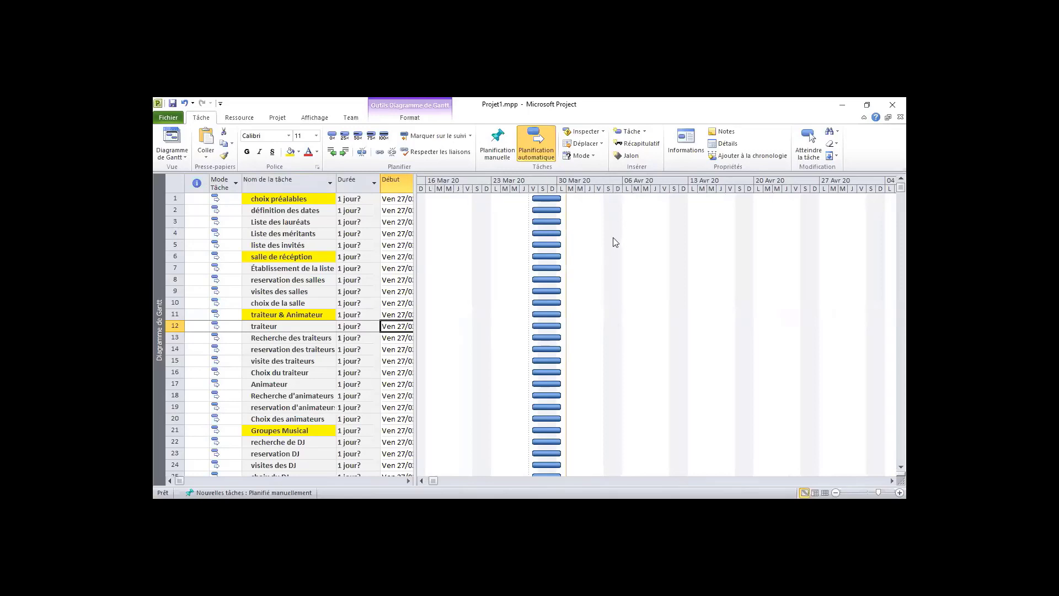
- Match Gantt bars to their table rows for salle de récéption, traiteur, Recherche d'animateurs and recherche de DJ
click(545, 256)
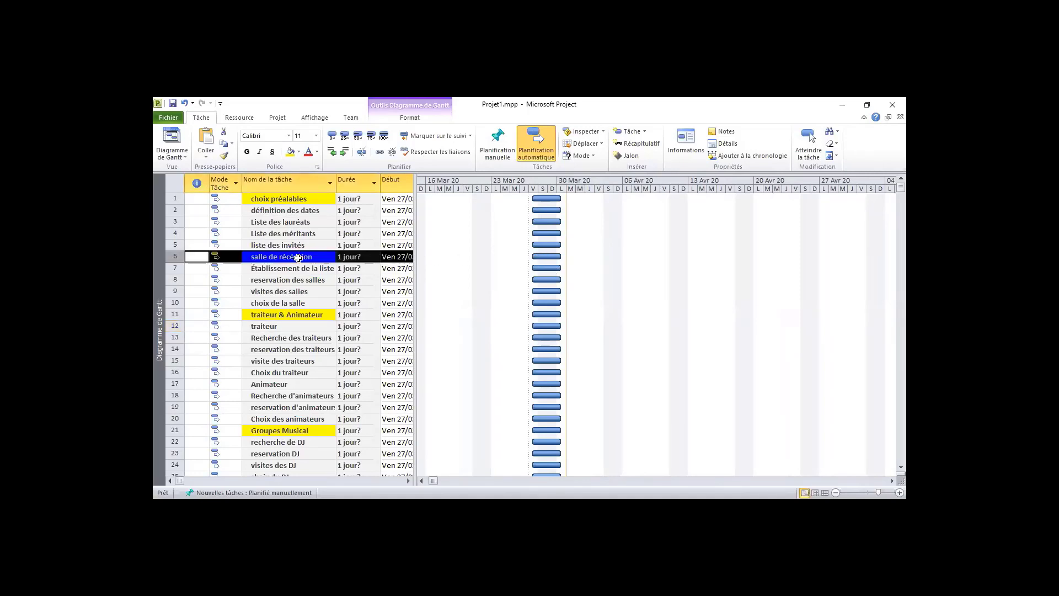
click(548, 326)
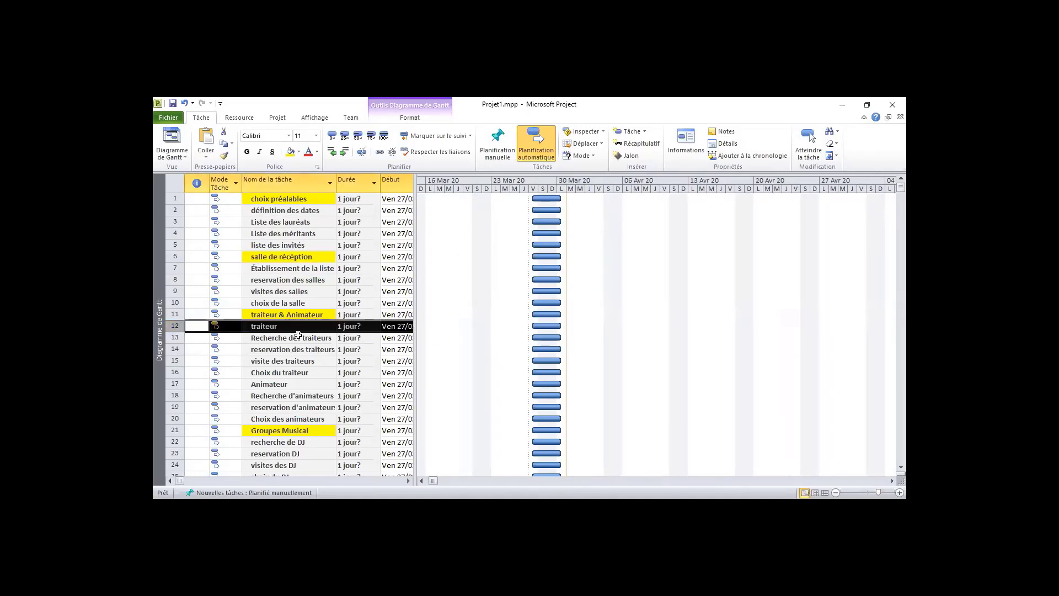
click(552, 394)
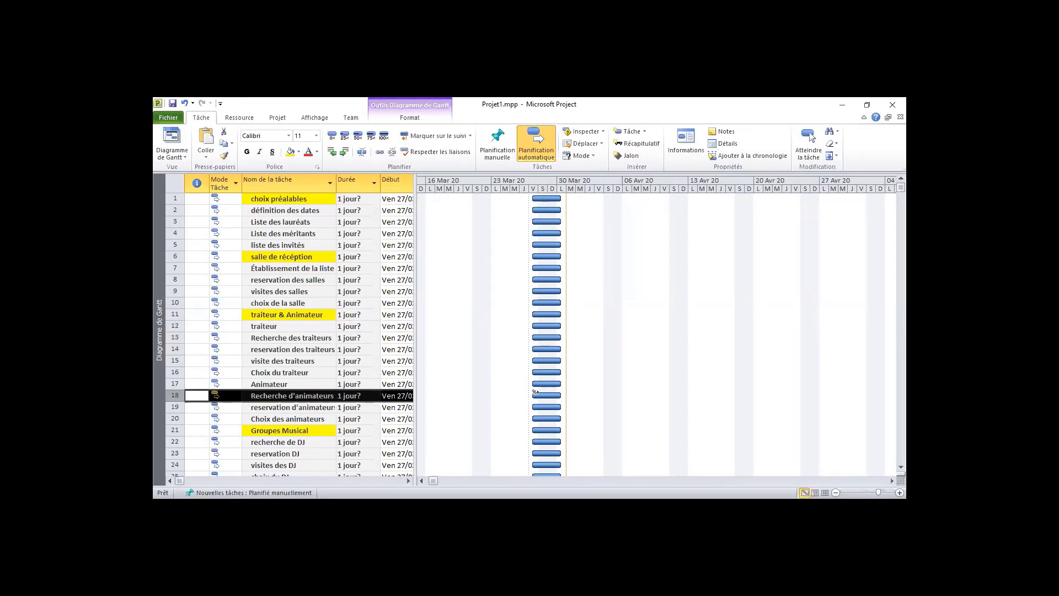
click(544, 442)
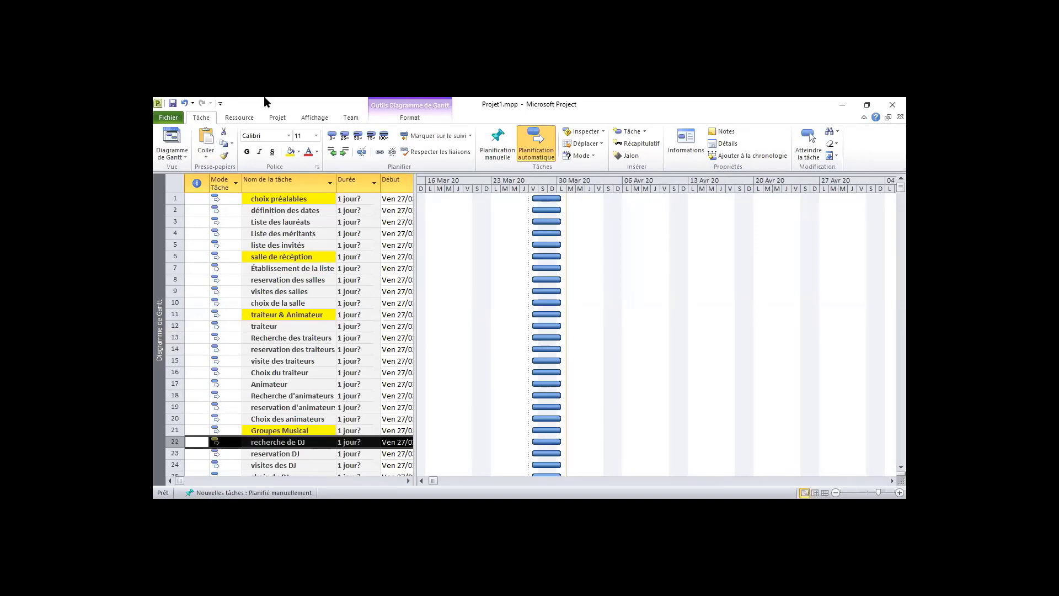
- Create a new blank project
click(168, 118)
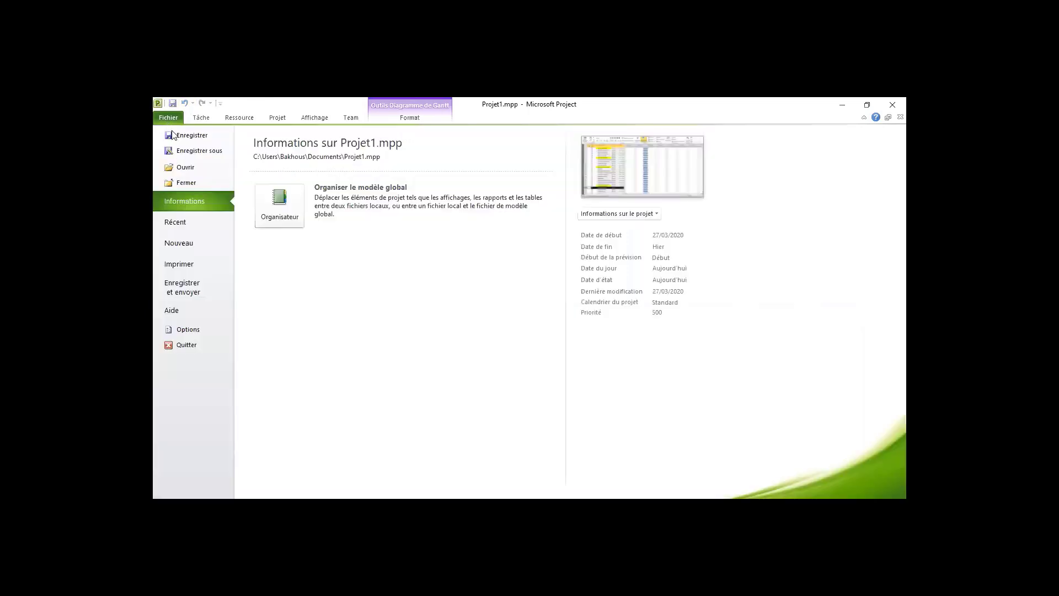
click(187, 244)
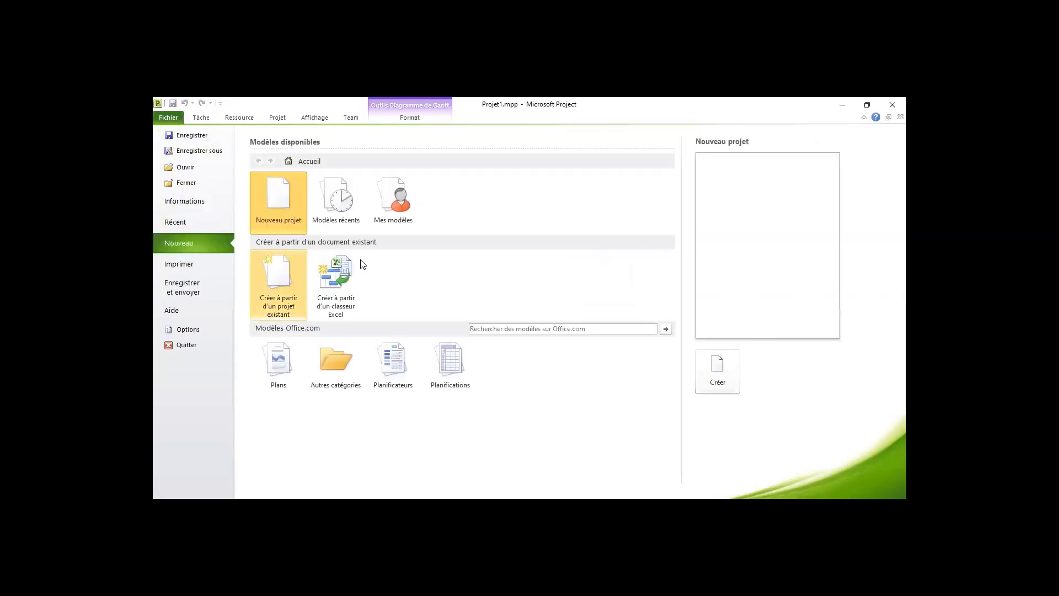
double_click(279, 199)
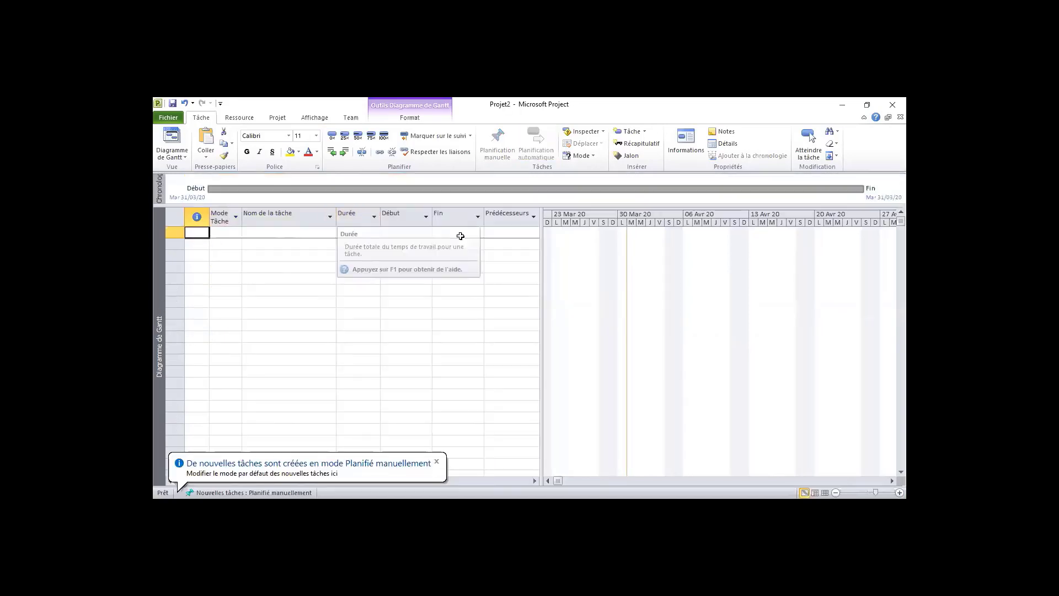
- Widen the Gantt chart area and enter a first task named "Séance ms-project" with a duration of 1 hour
click(285, 234)
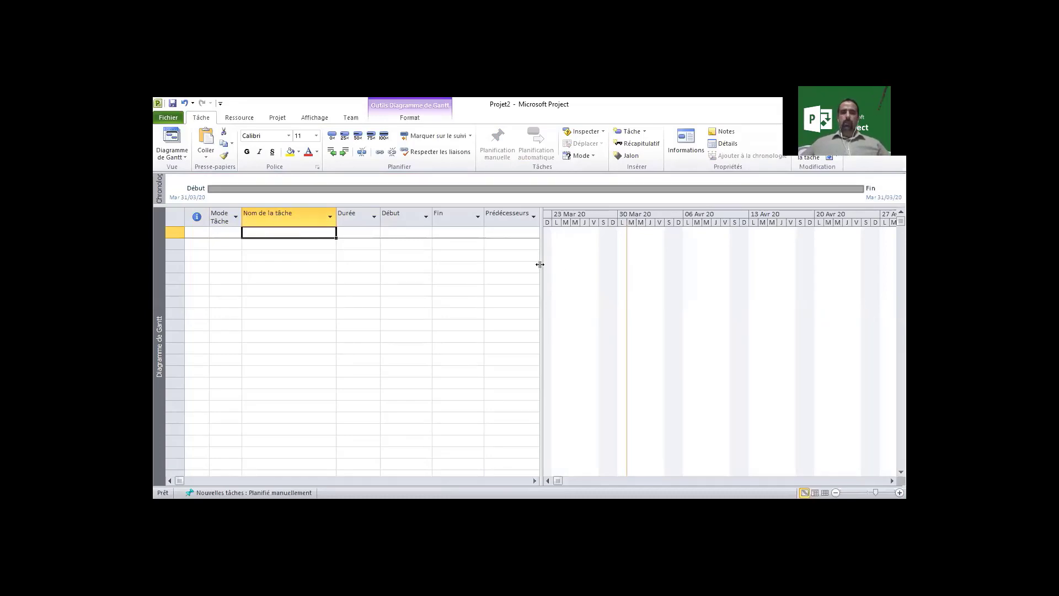
drag(540, 265, 424, 276)
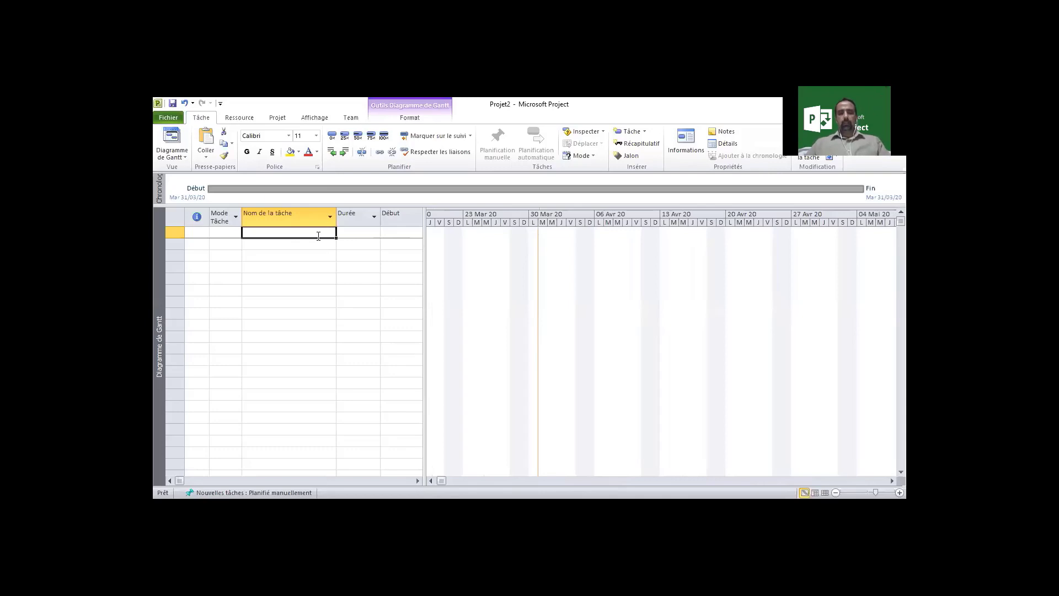
text(Séance)
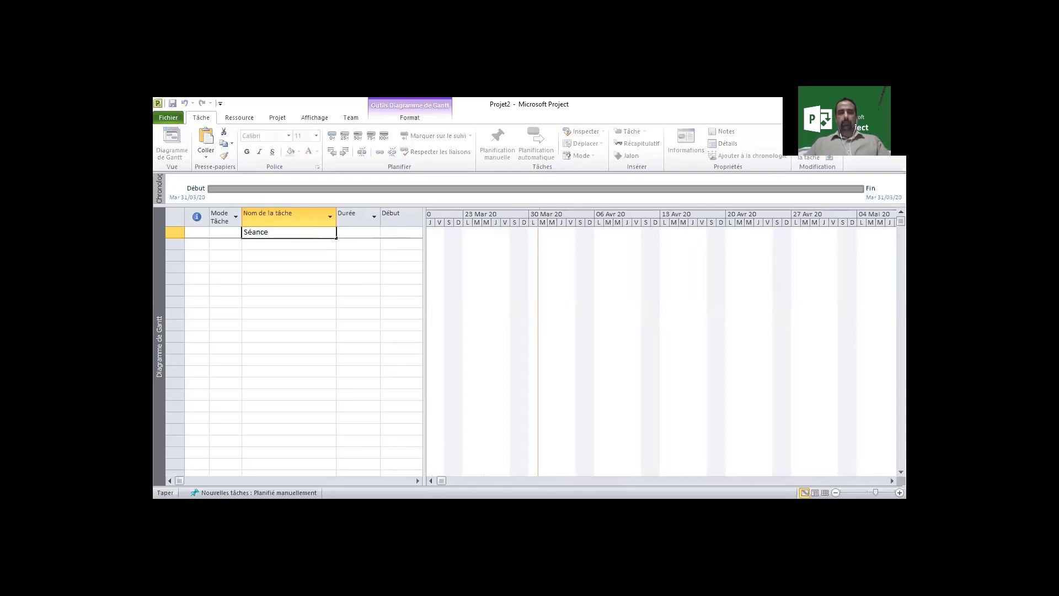
text( ms-project)
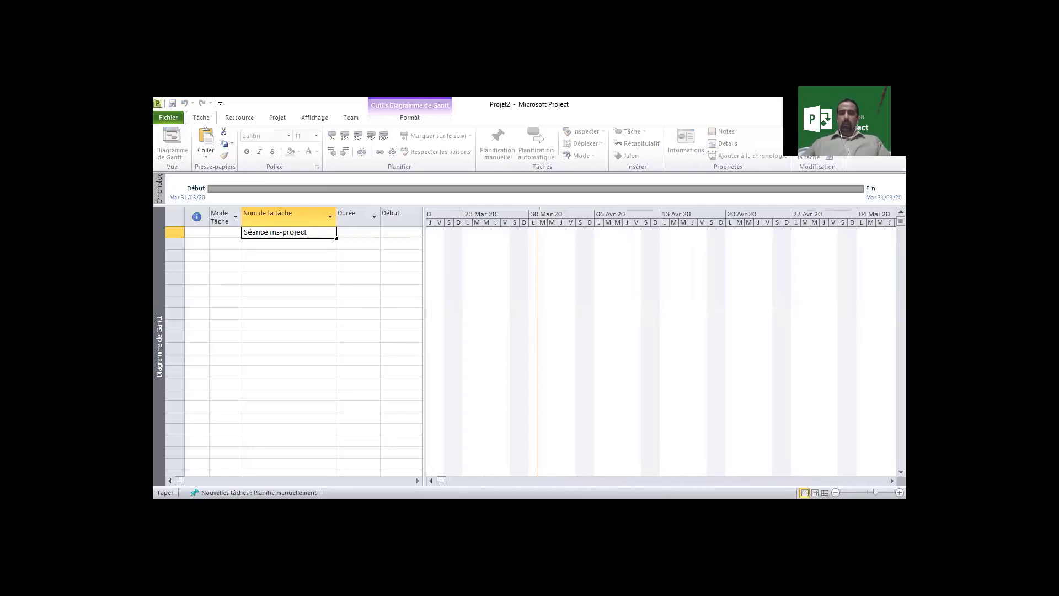
key(Tab)
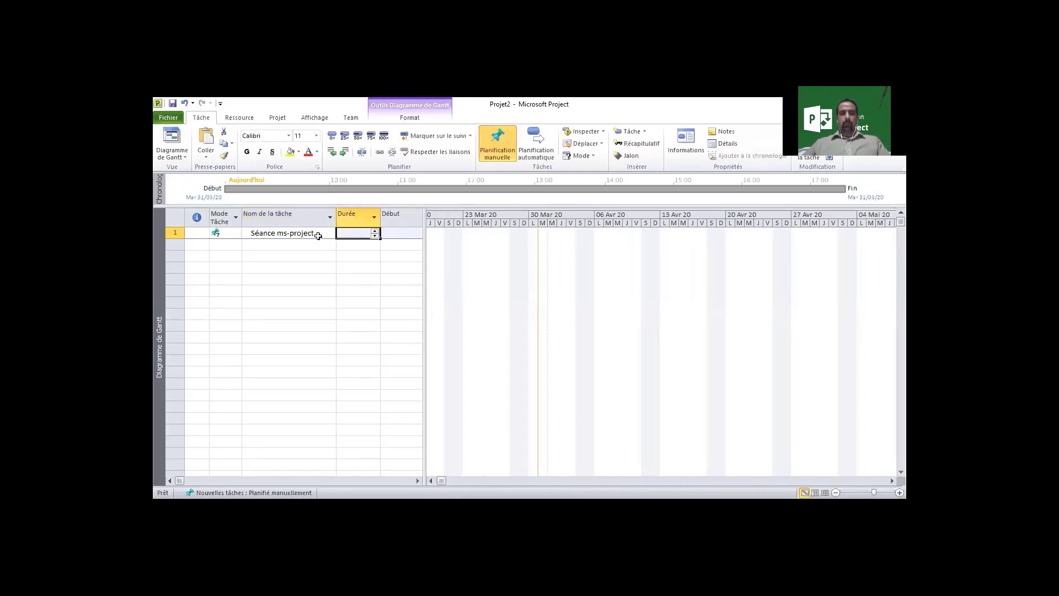
text(1h)
key(Return)
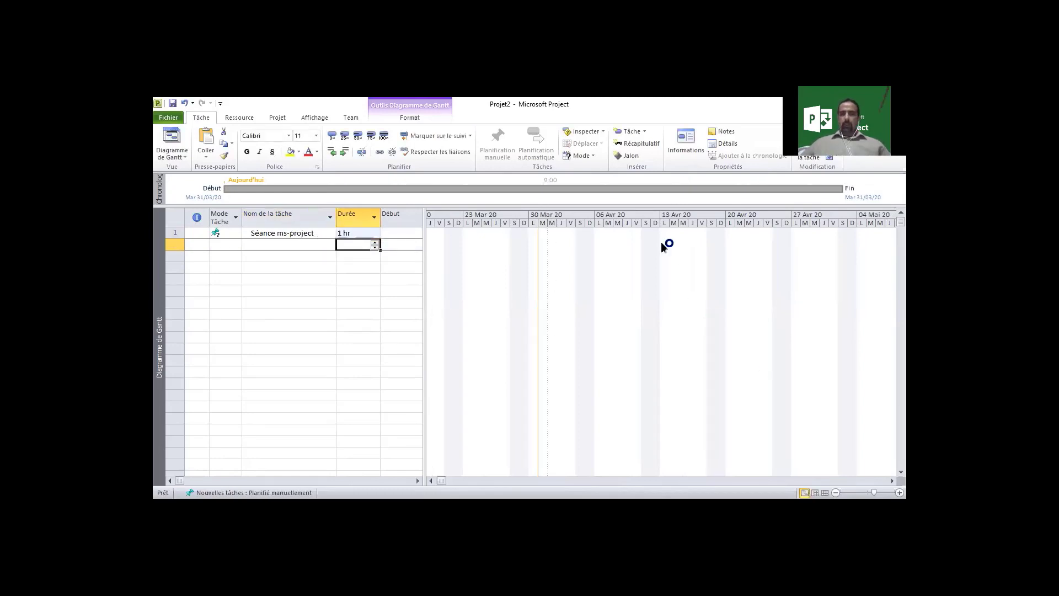
- Expand the task table to show the Fin column and switch the Séance ms-project task to automatic scheduling
click(430, 480)
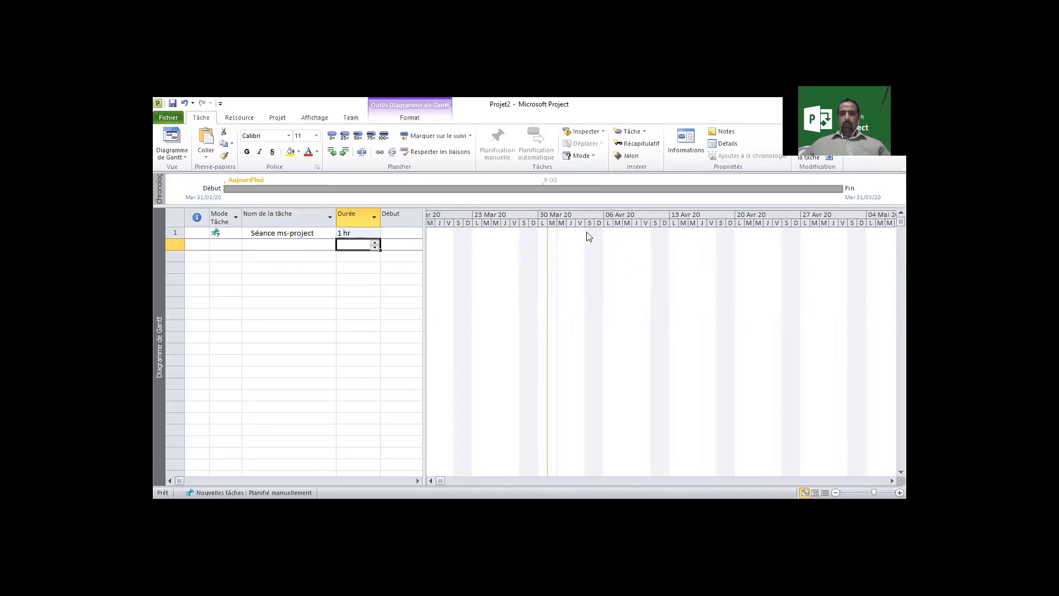
click(899, 493)
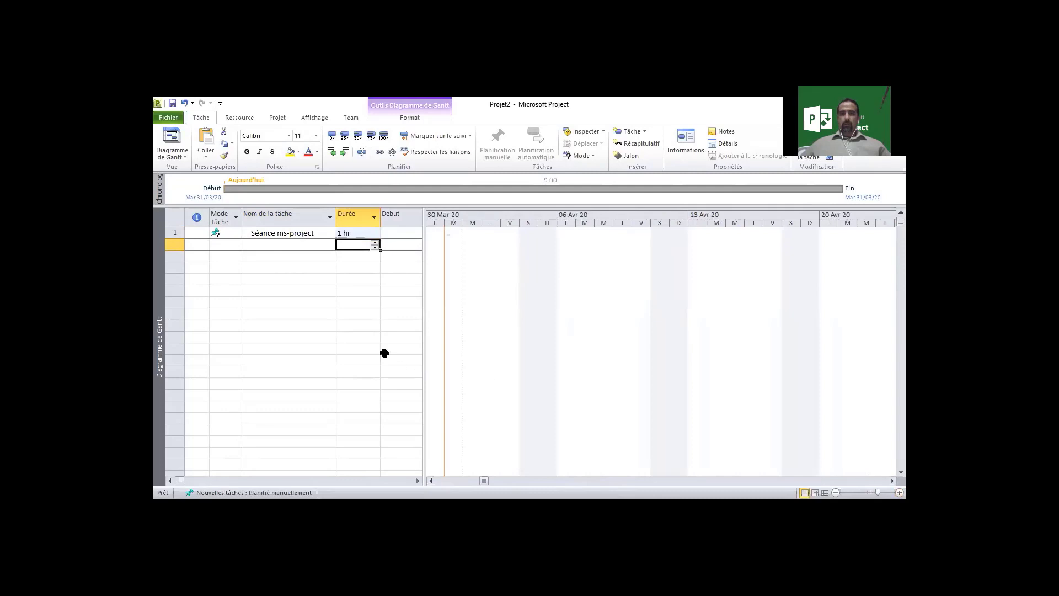
click(223, 233)
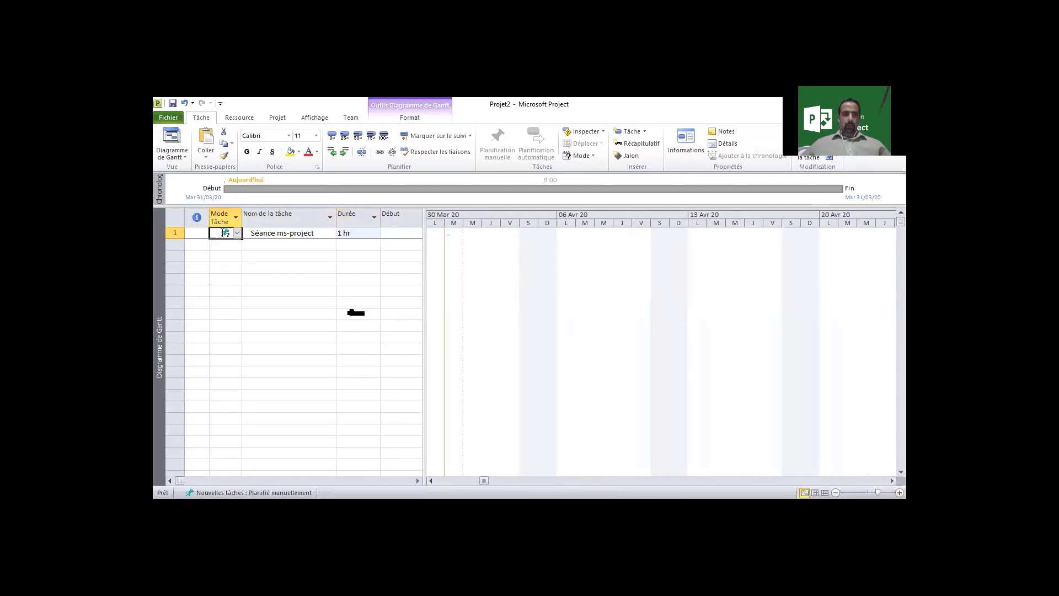
click(401, 237)
drag(424, 231, 481, 233)
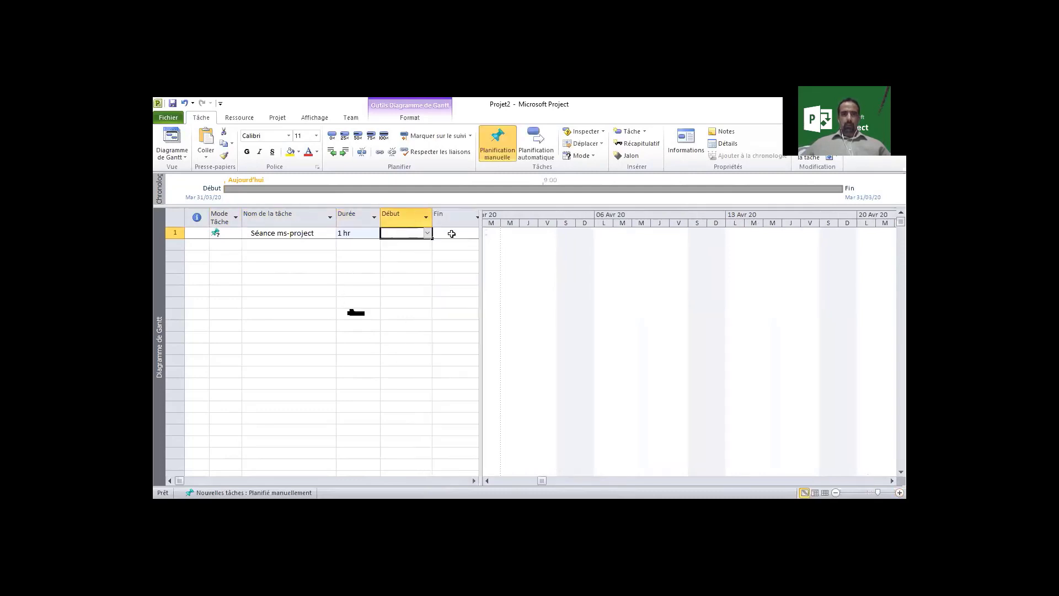
click(226, 234)
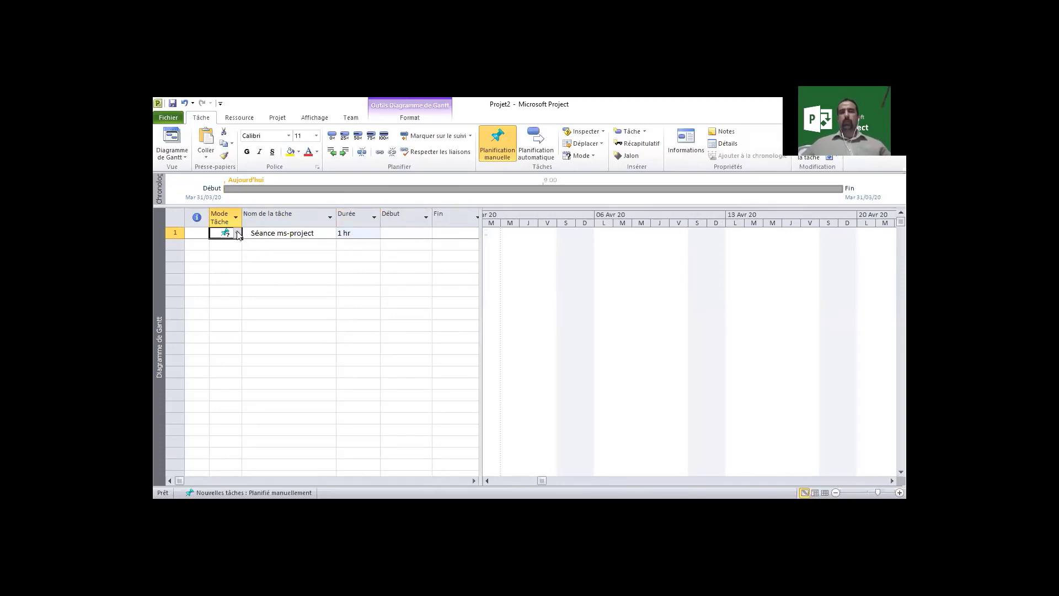
click(536, 149)
click(411, 266)
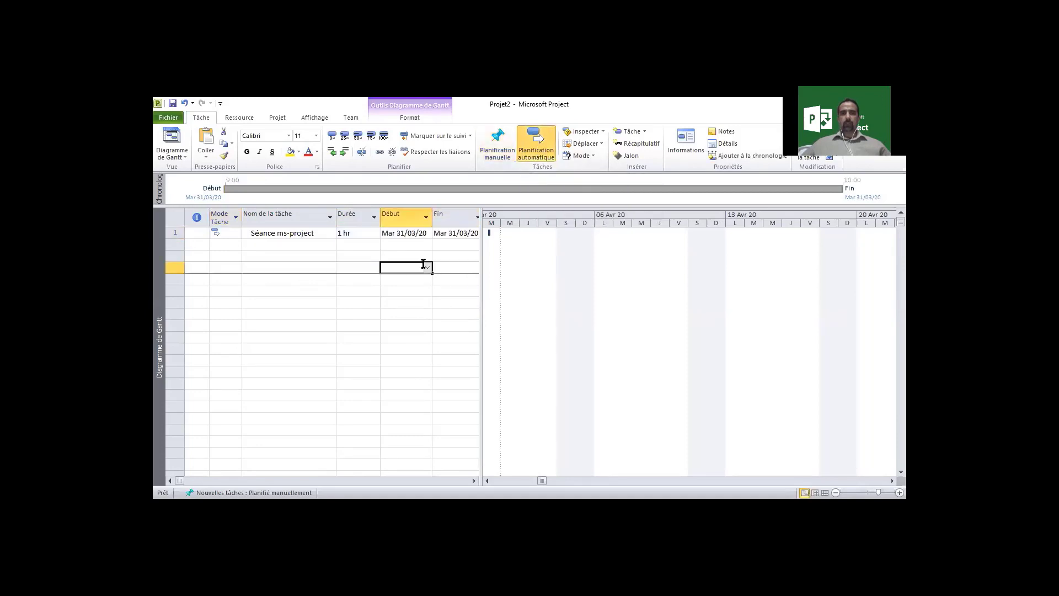
- Enlarge the Gantt timescale to three-hour intervals and locate the Séance ms-project bar on 31 March
click(899, 493)
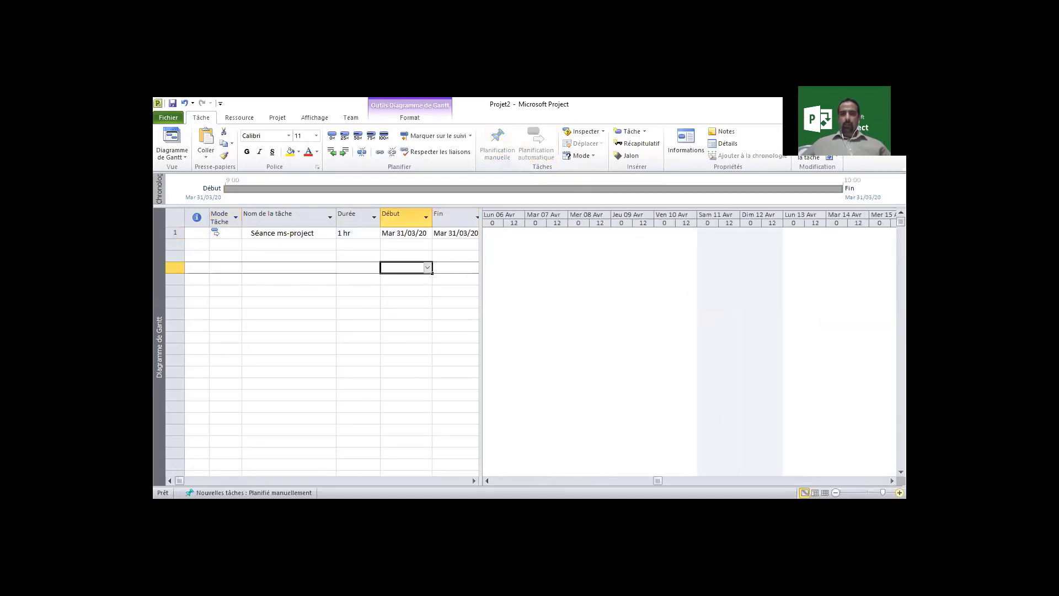
click(604, 480)
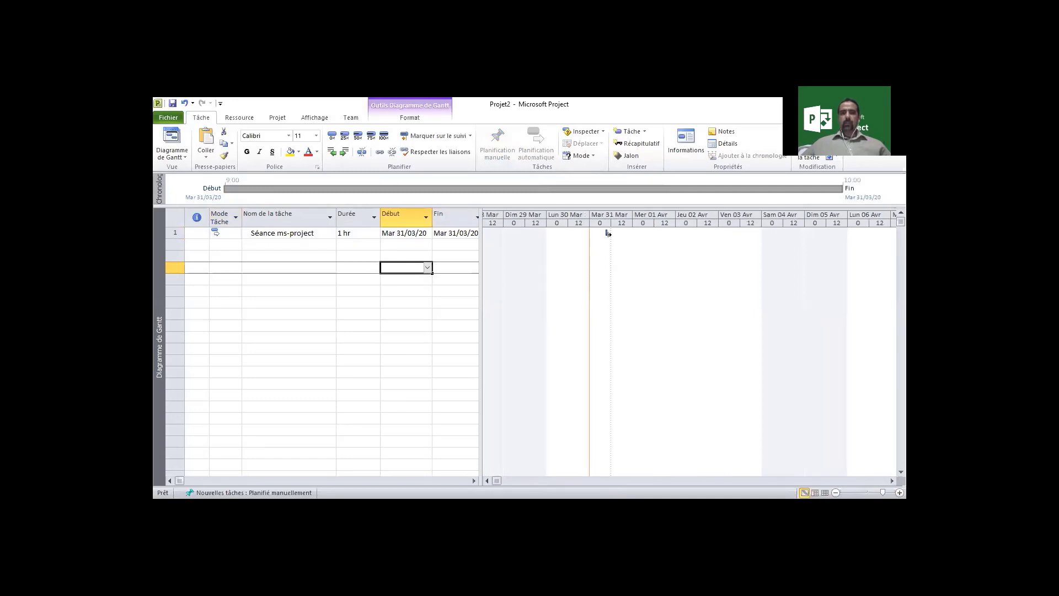
click(899, 492)
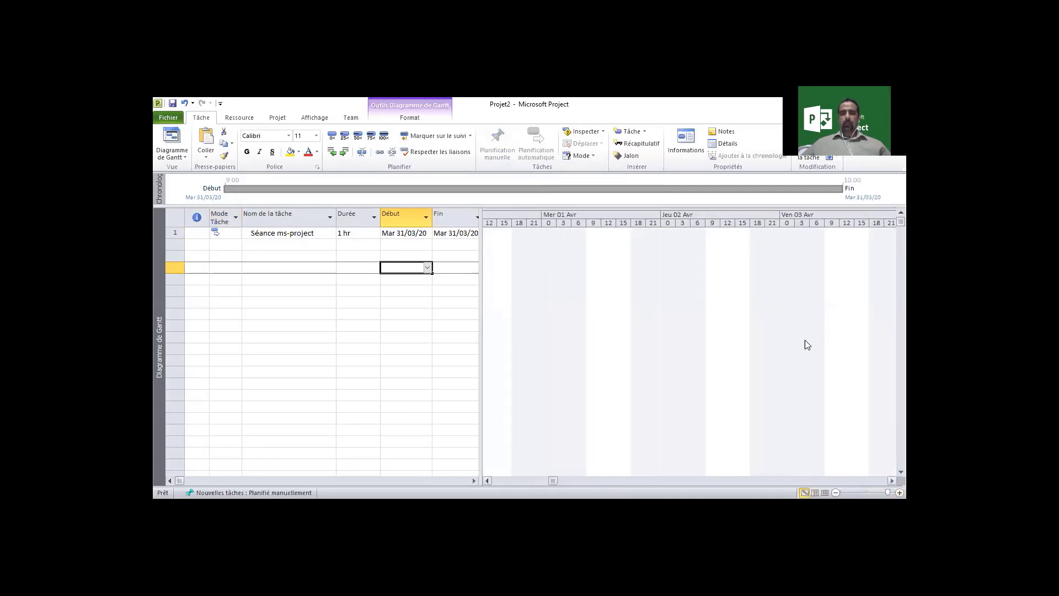
click(512, 481)
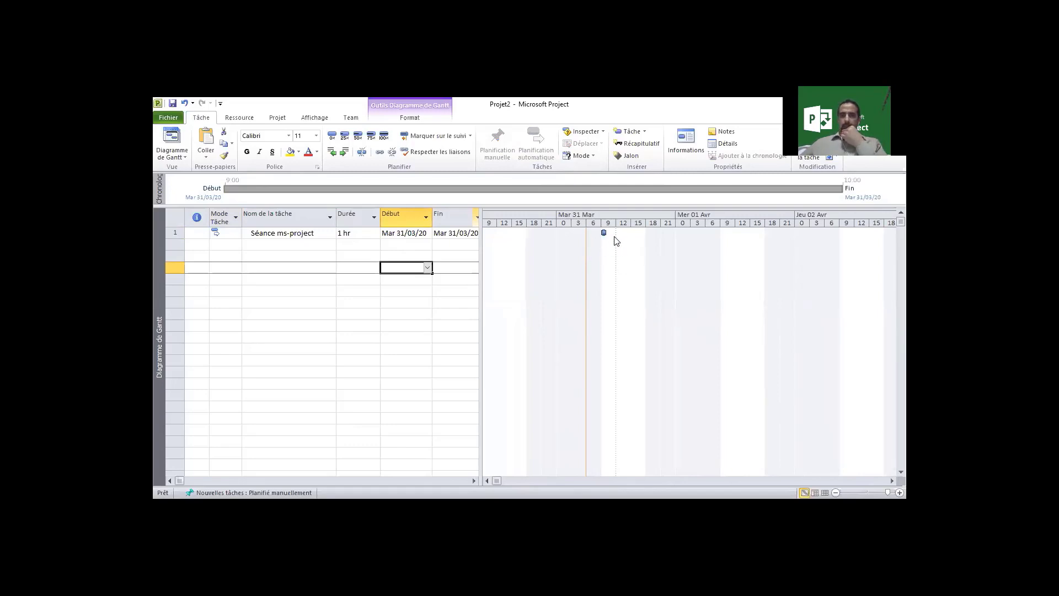
- Set the duration of the Séance ms-project task to 1 day
click(353, 234)
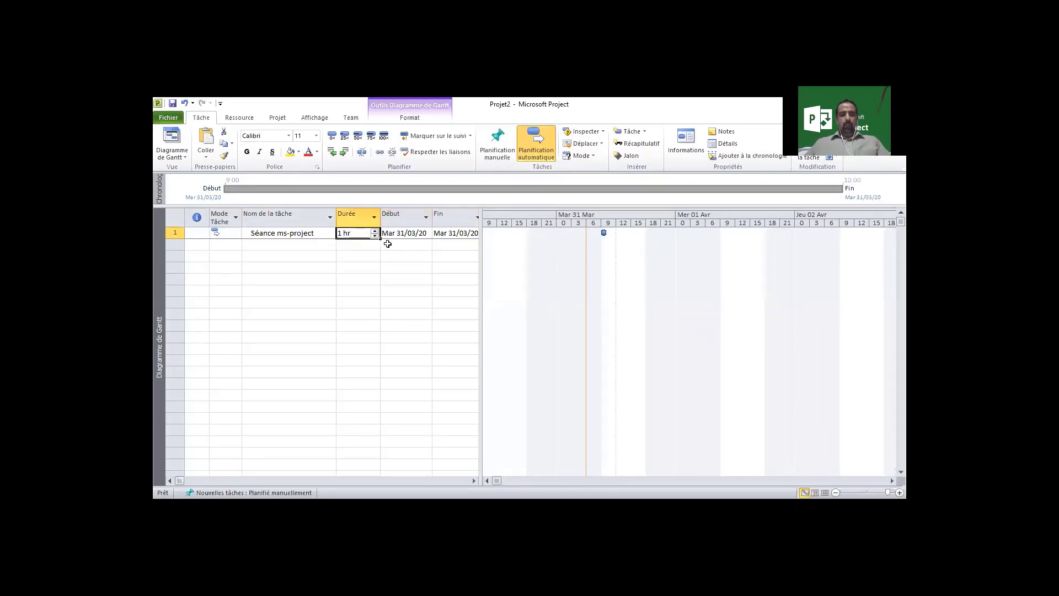
text(1j)
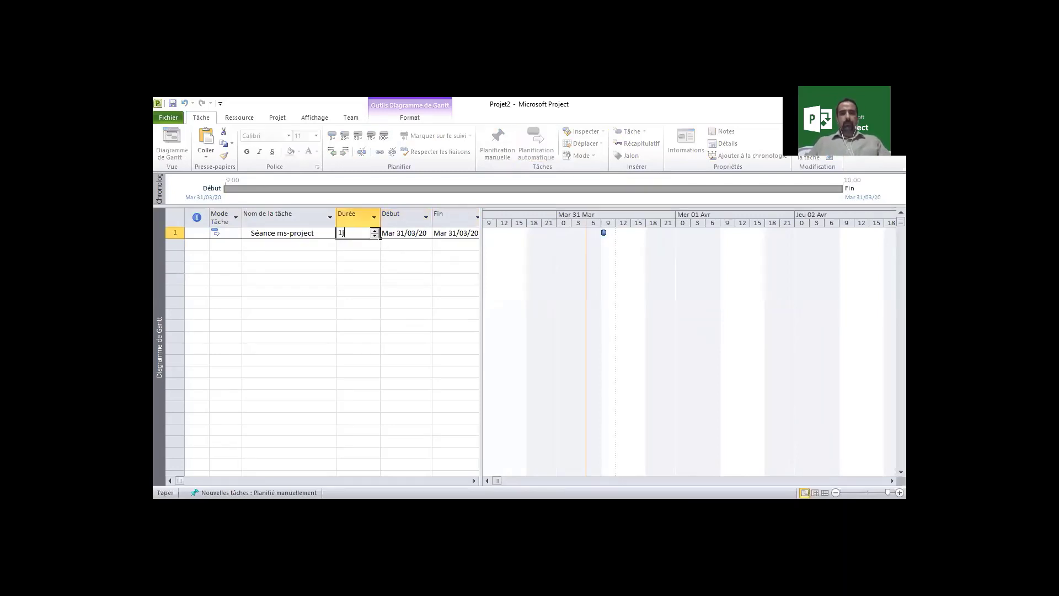
key(Return)
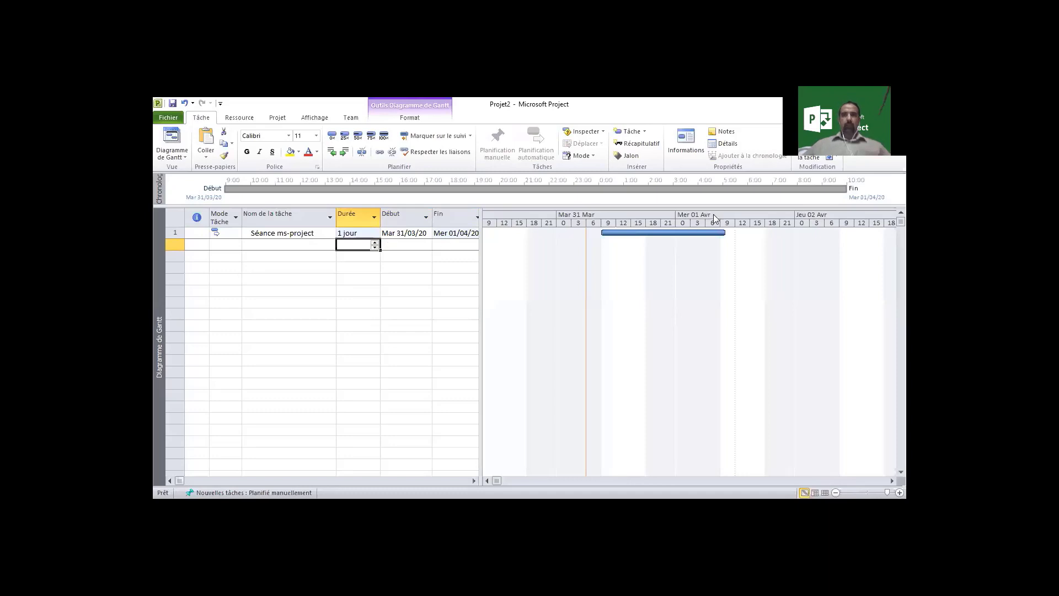
click(836, 493)
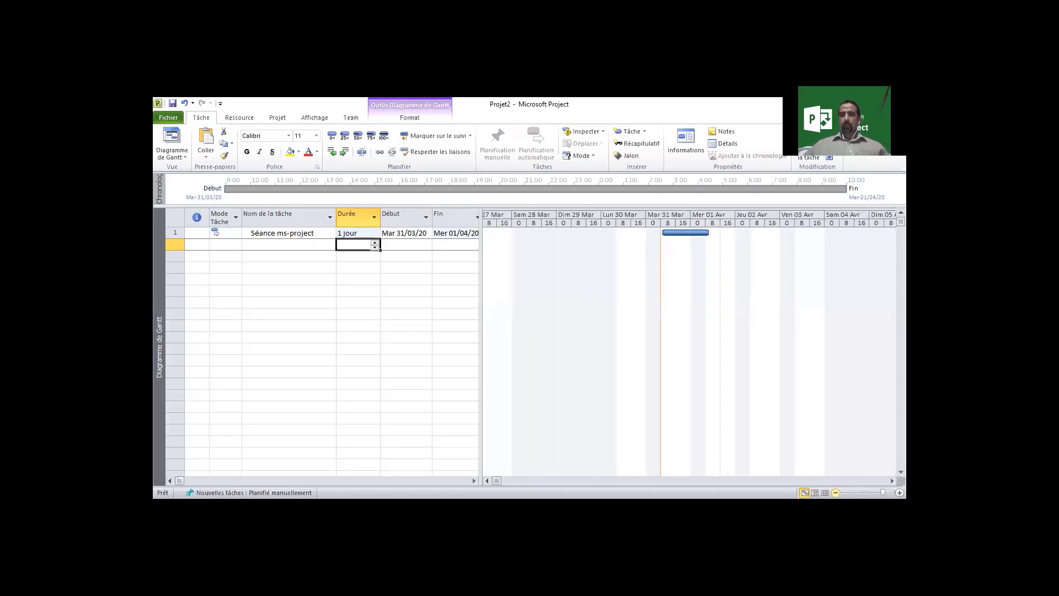
click(892, 481)
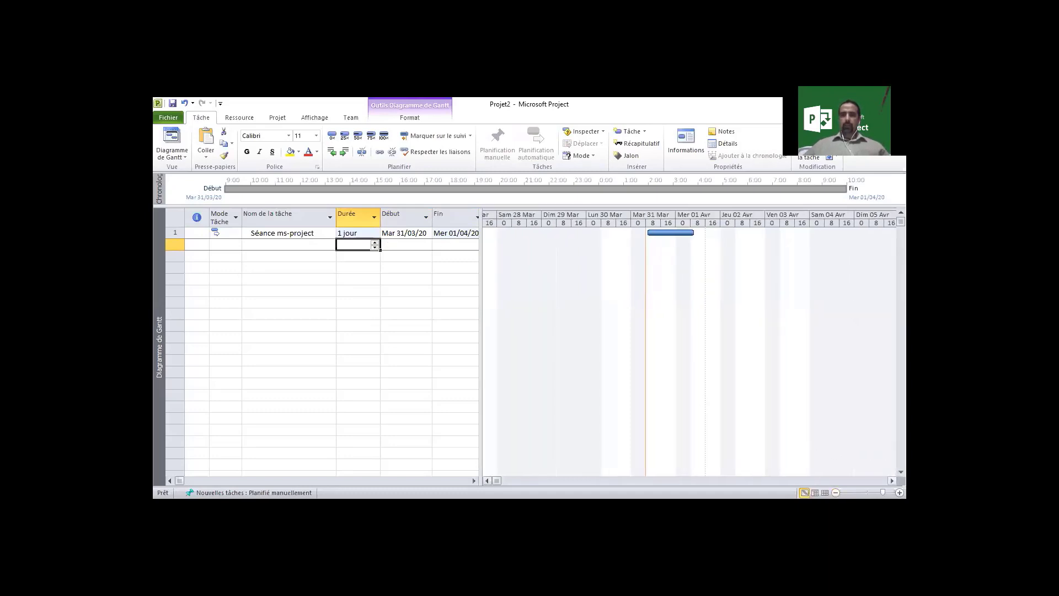
click(892, 480)
click(892, 481)
- Add a second task named "Séance Anglais" with a duration of 1 day
click(275, 246)
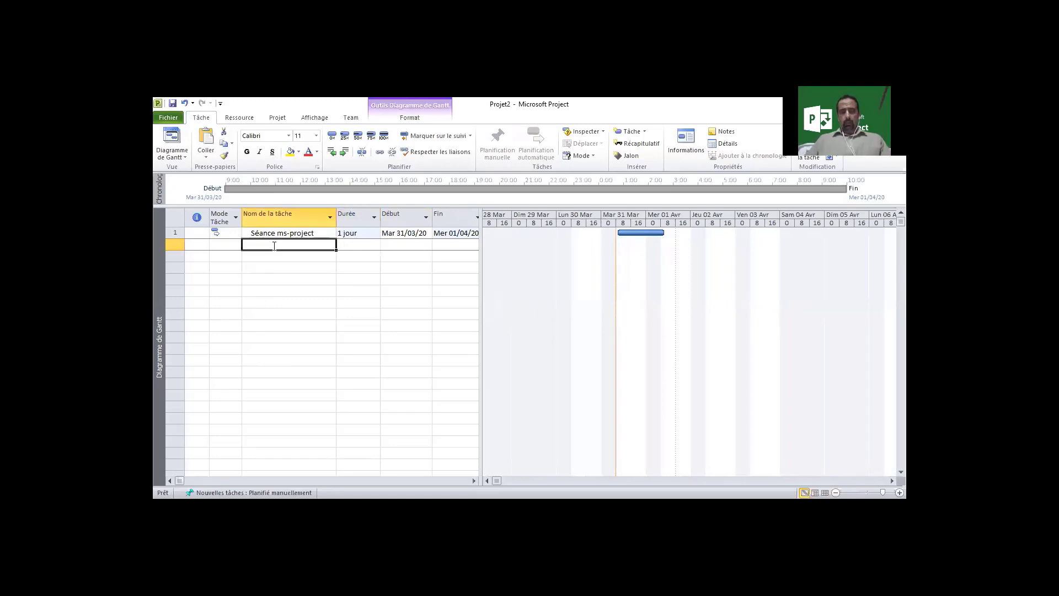
text(Séance )
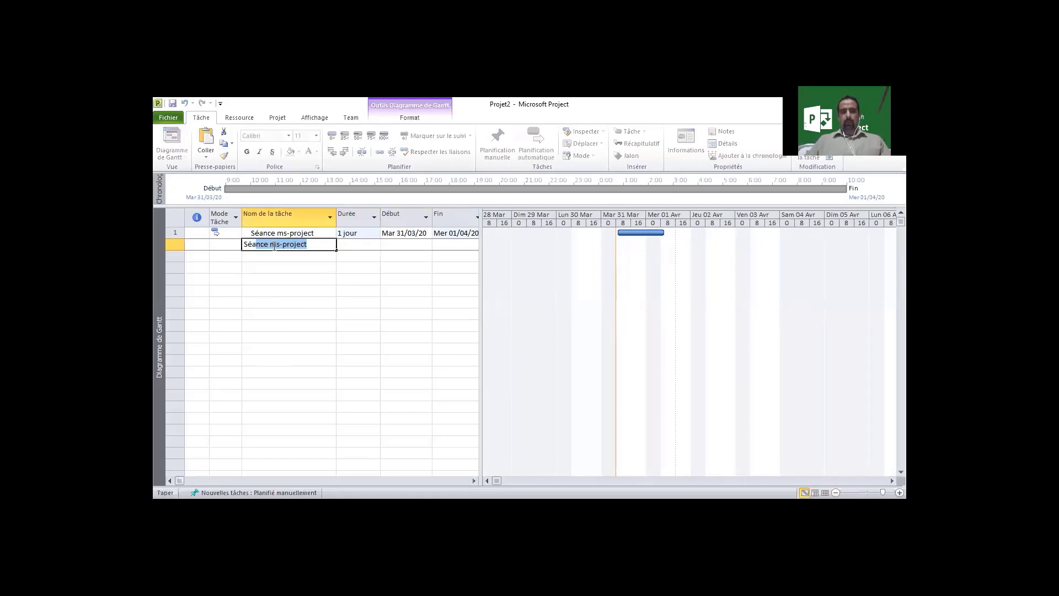
text(Anglais)
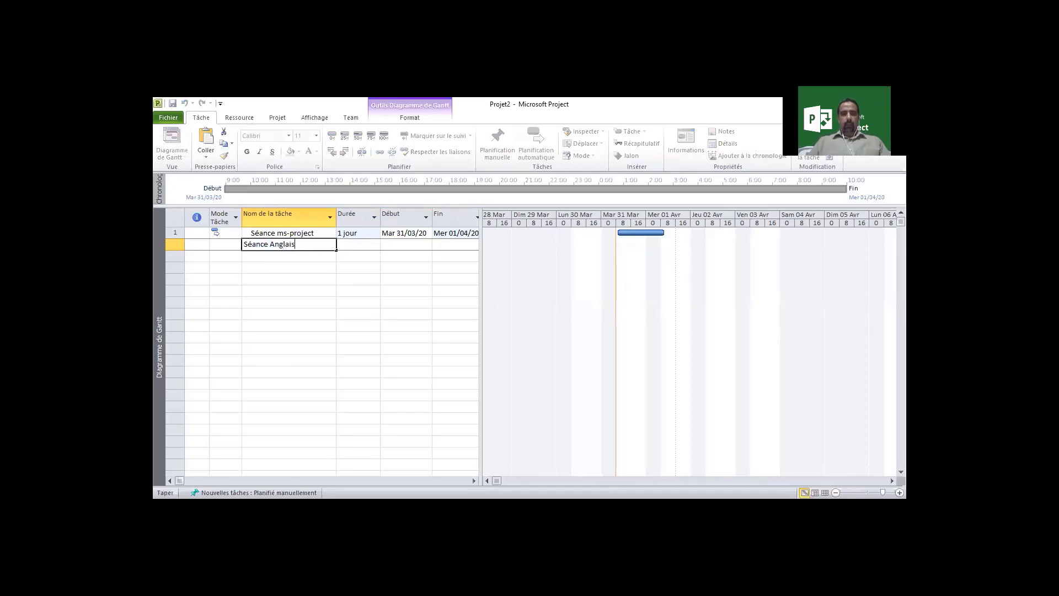
key(Return)
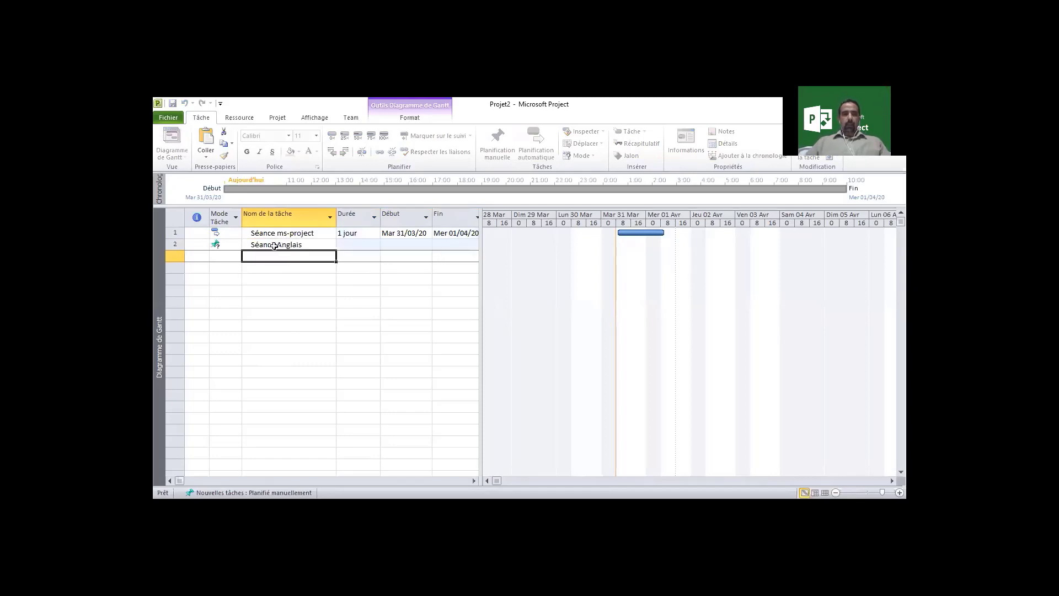
click(361, 246)
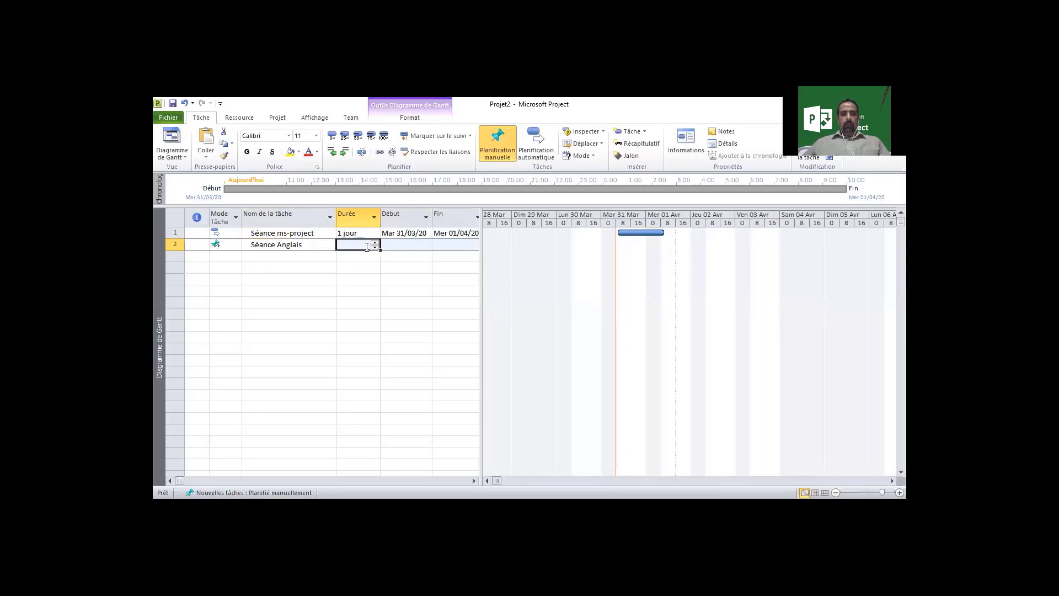
click(350, 258)
- Switch the Séance Anglais task from manual to automatic scheduling
click(235, 246)
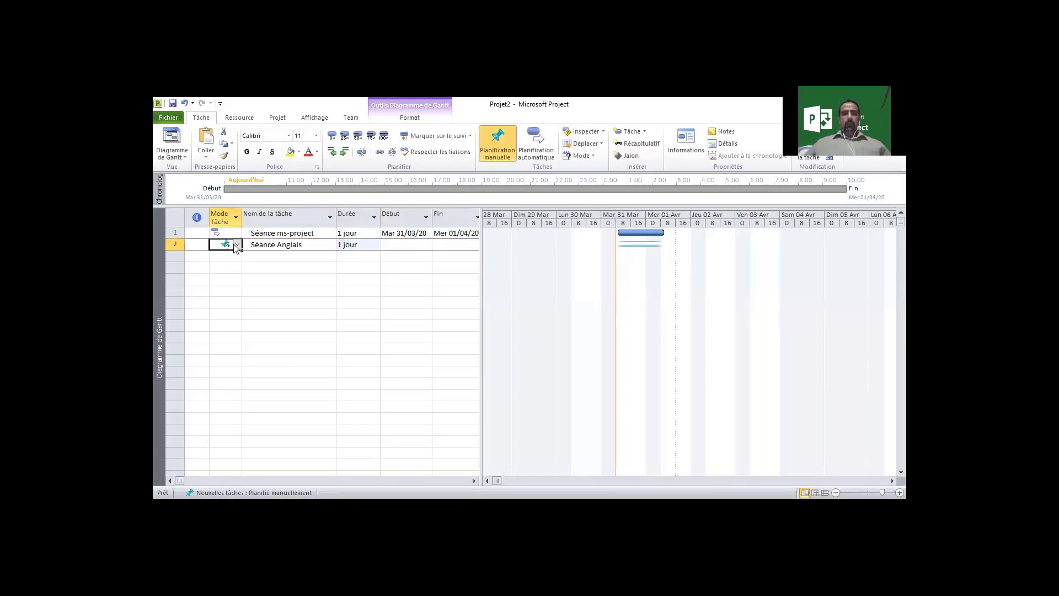
click(236, 246)
click(266, 264)
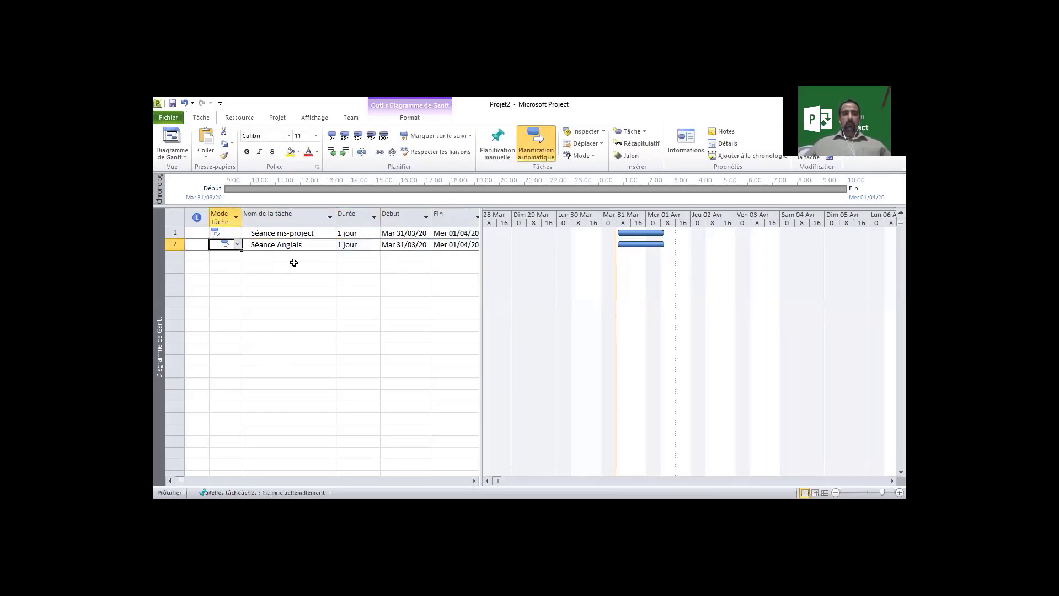
click(326, 256)
click(357, 246)
- Compare the start dates of Séance ms-project and Séance Anglais in the task table and their bars on a weekly Gantt timescale
drag(481, 265, 519, 267)
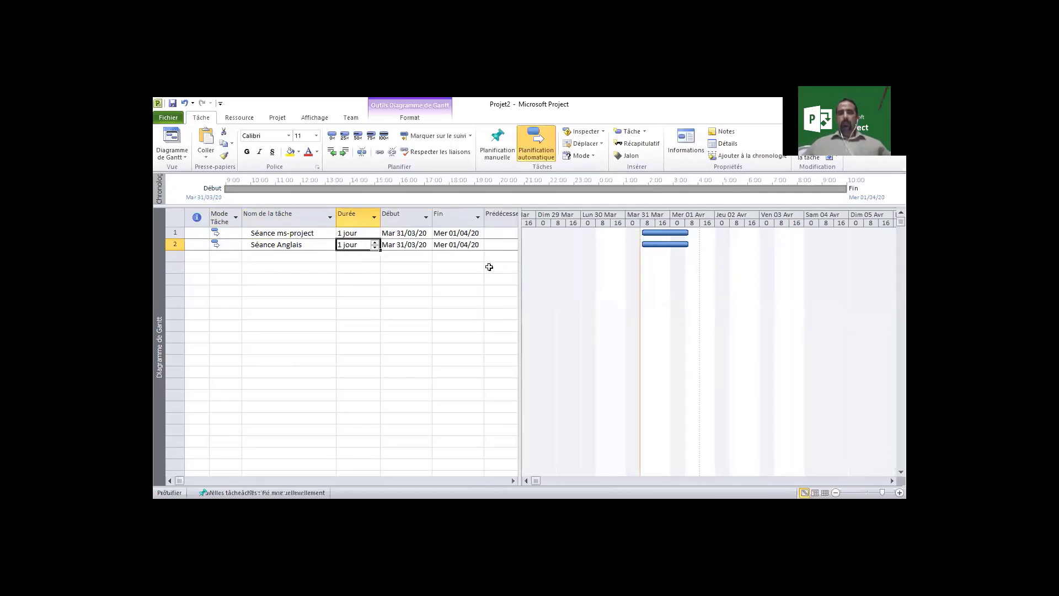
click(401, 232)
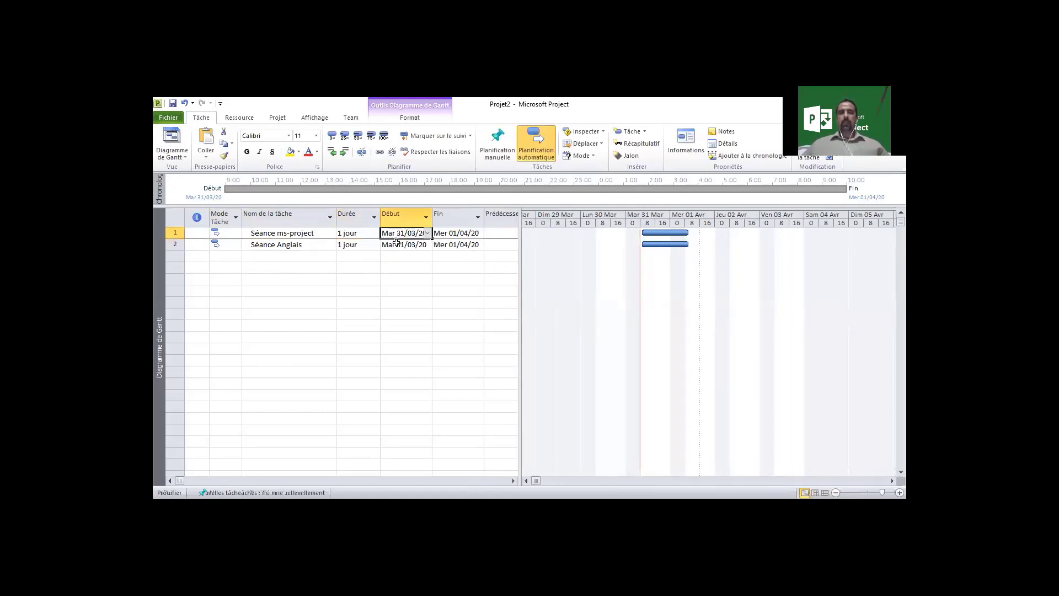
click(398, 243)
click(400, 234)
click(402, 245)
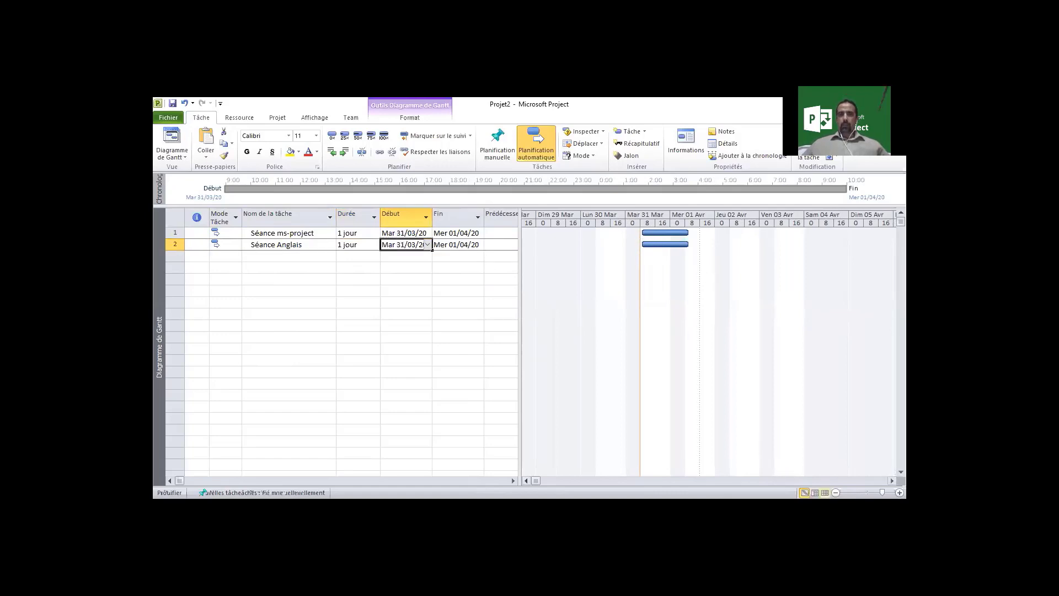
click(836, 492)
click(836, 492)
click(835, 492)
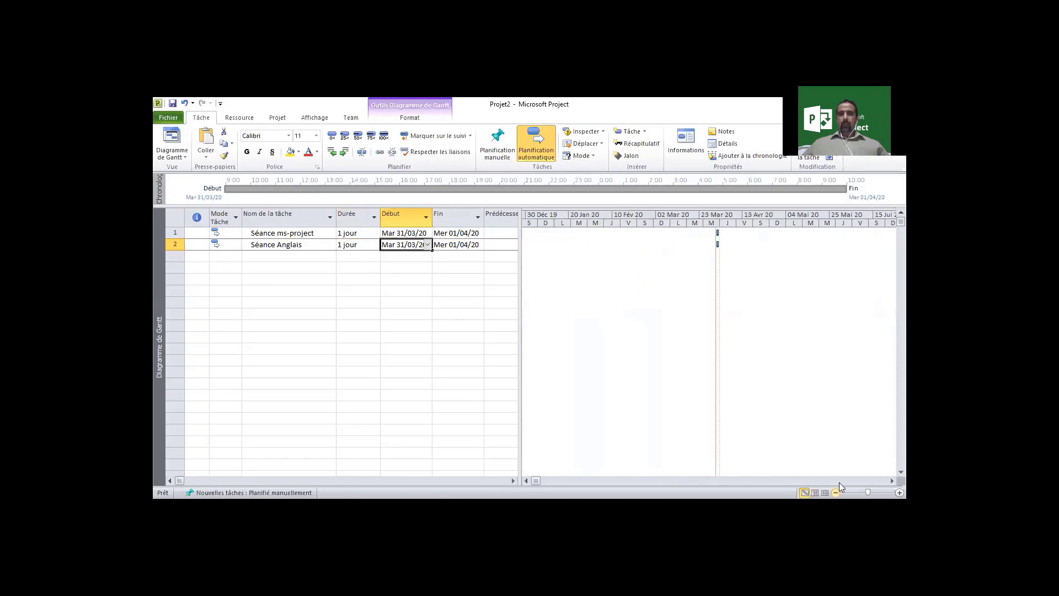
drag(868, 492, 872, 492)
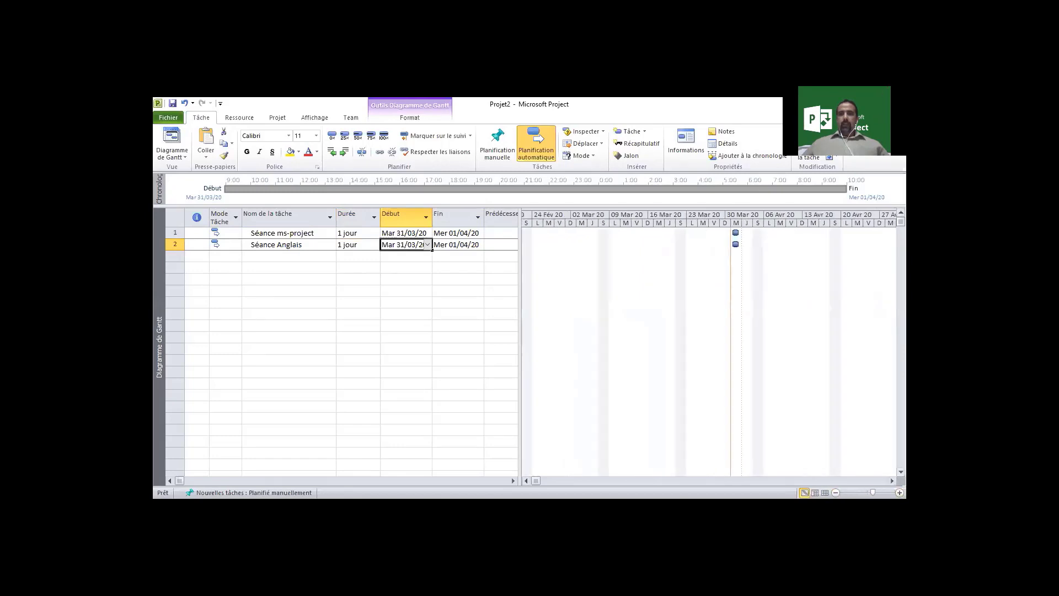
click(892, 481)
click(892, 481)
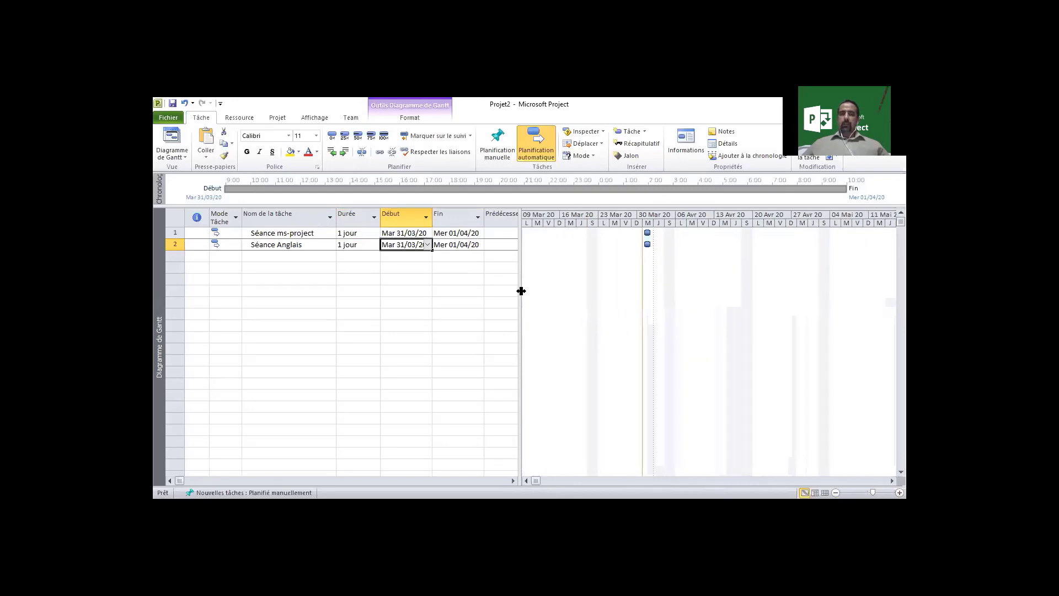
- Widen the task table to reveal the full Prédécesseurs column and enlarge the Gantt timescale to single days within weeks
drag(520, 289, 592, 287)
click(516, 218)
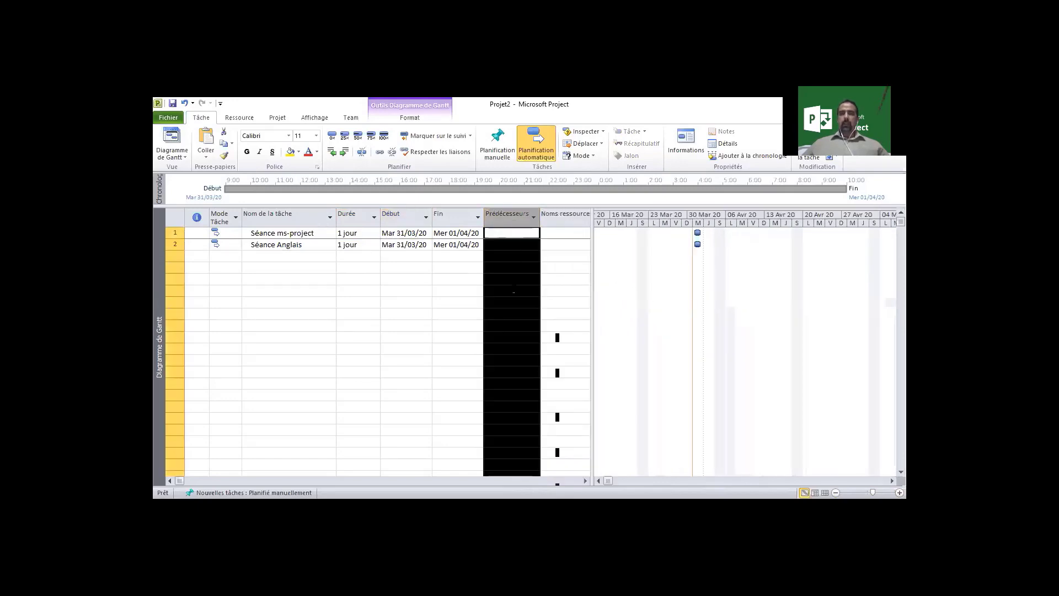
click(491, 245)
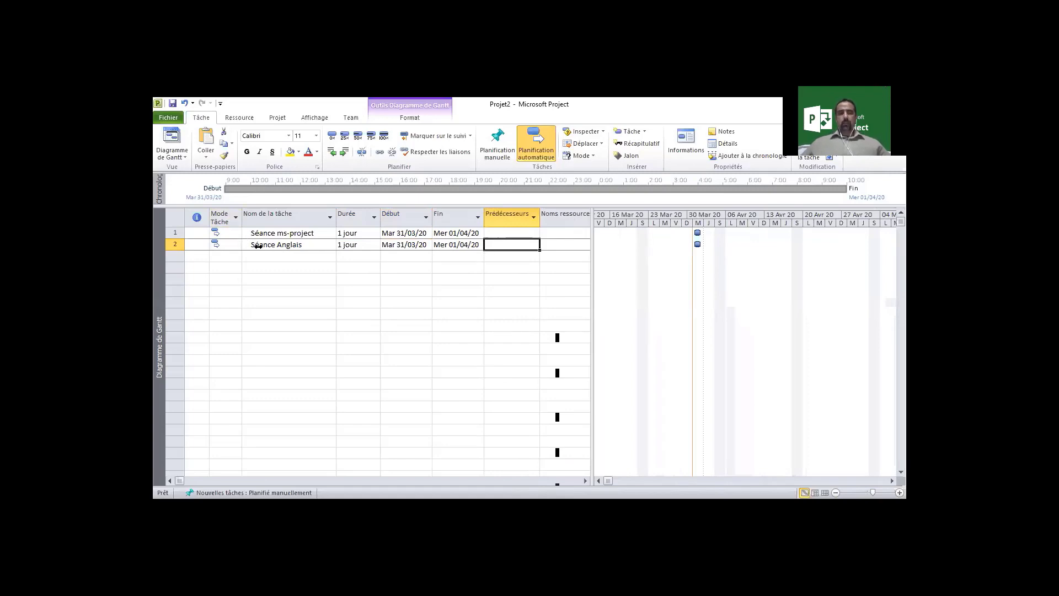
click(276, 245)
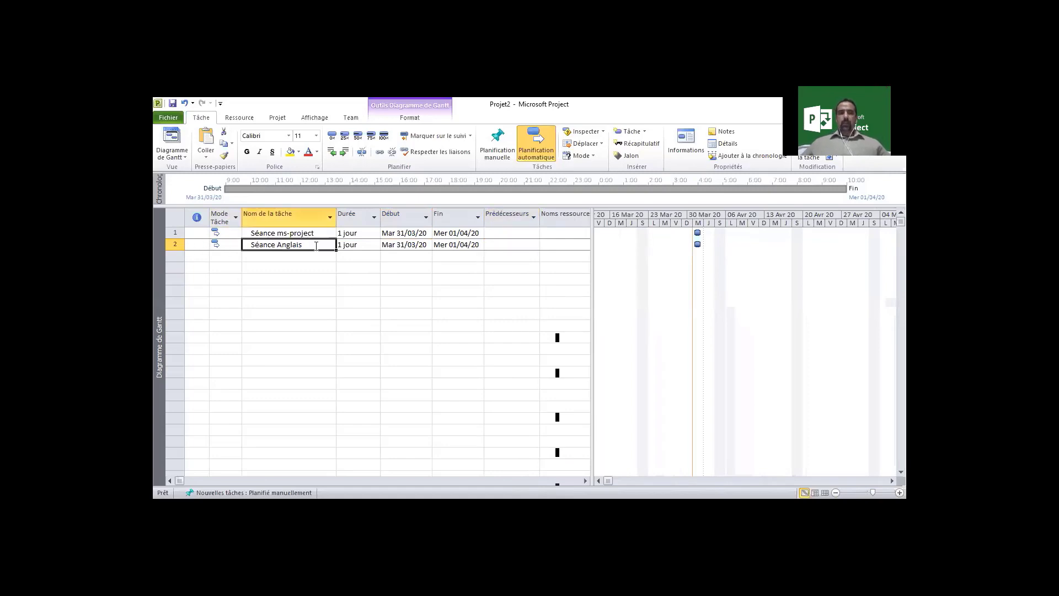
click(513, 242)
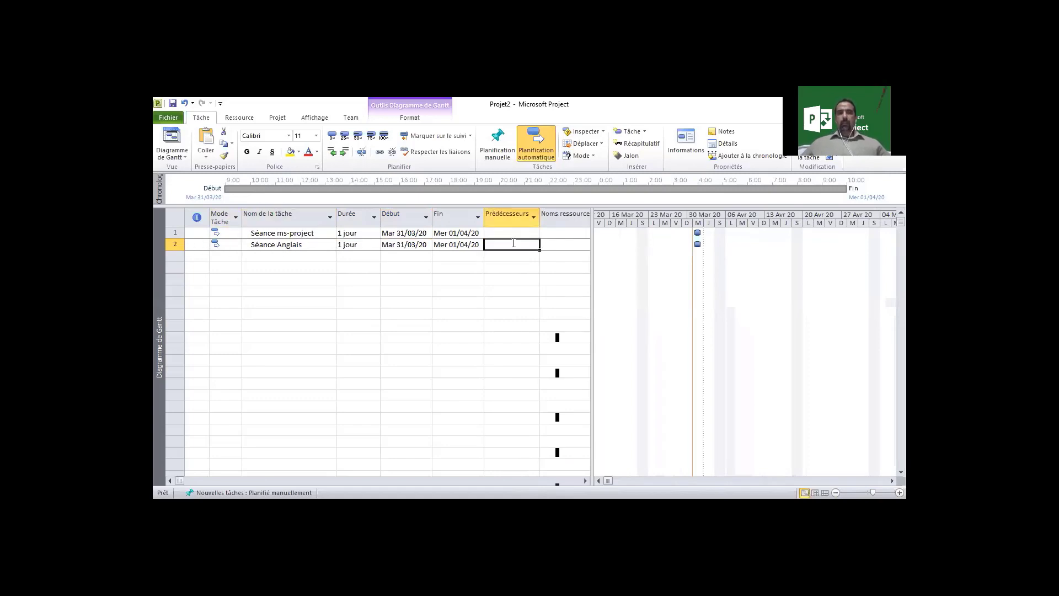
click(301, 234)
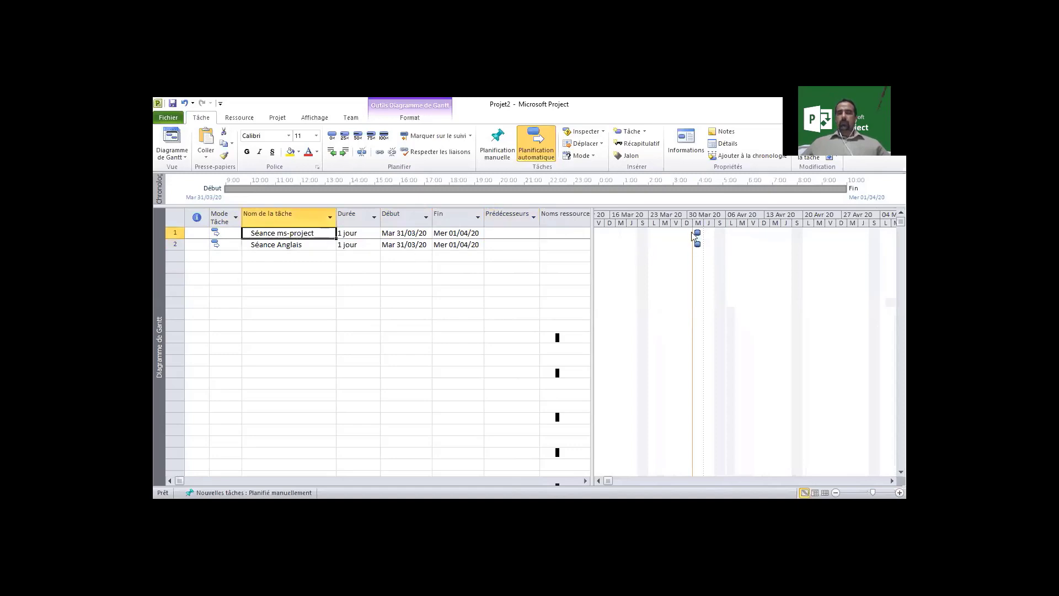
click(899, 492)
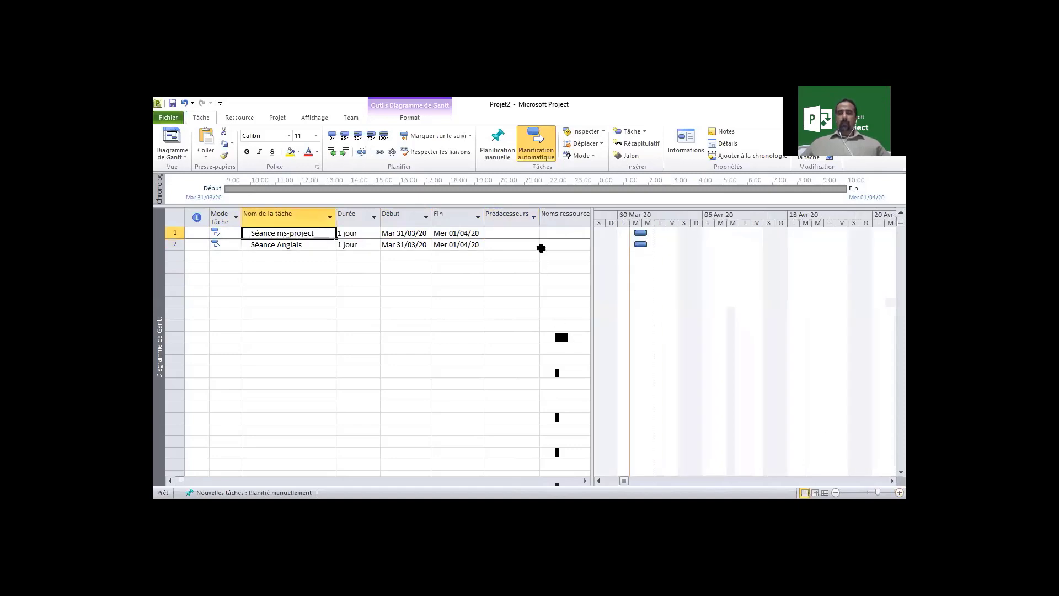
- Set task 1, Séance ms-project, as the predecessor of the Séance Anglais task
click(514, 243)
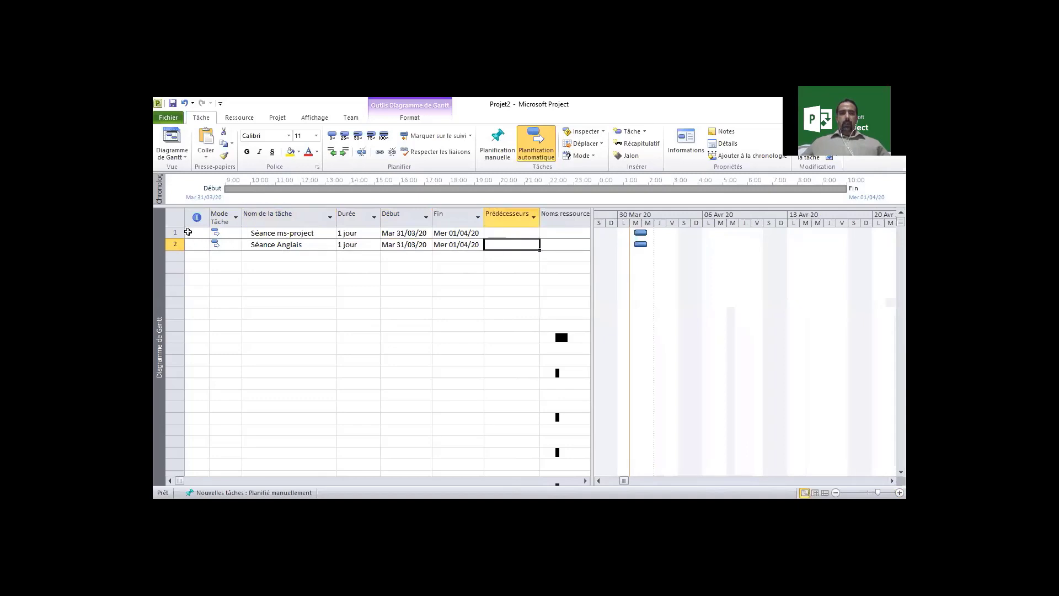
click(182, 233)
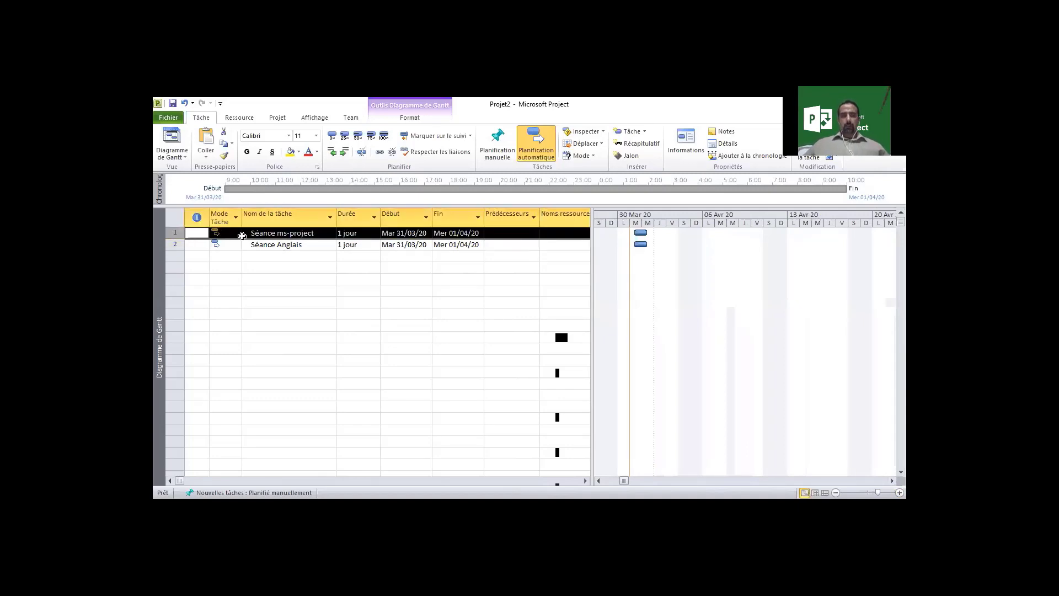
click(194, 248)
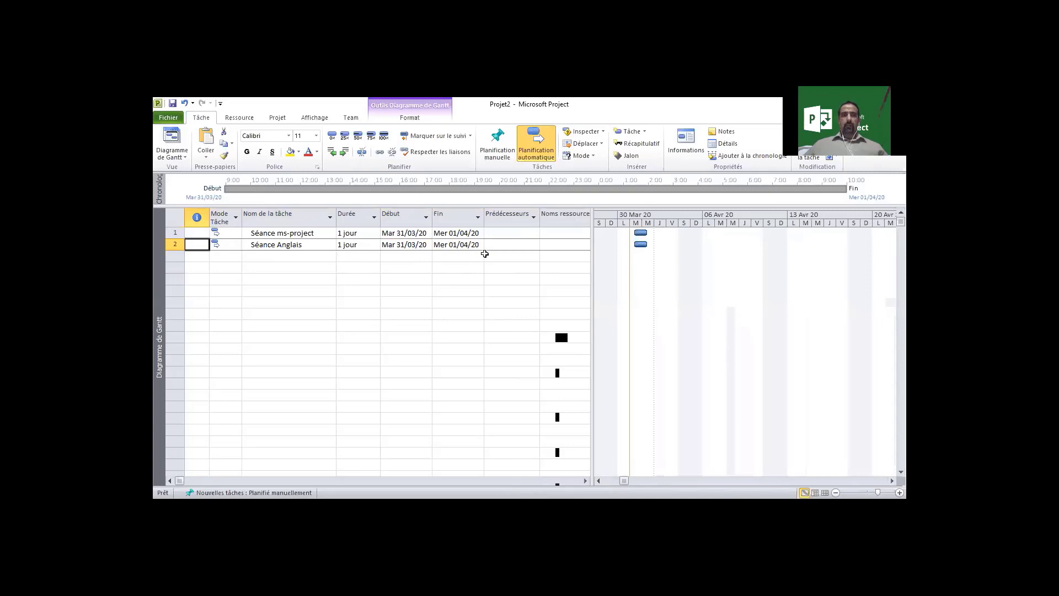
click(501, 248)
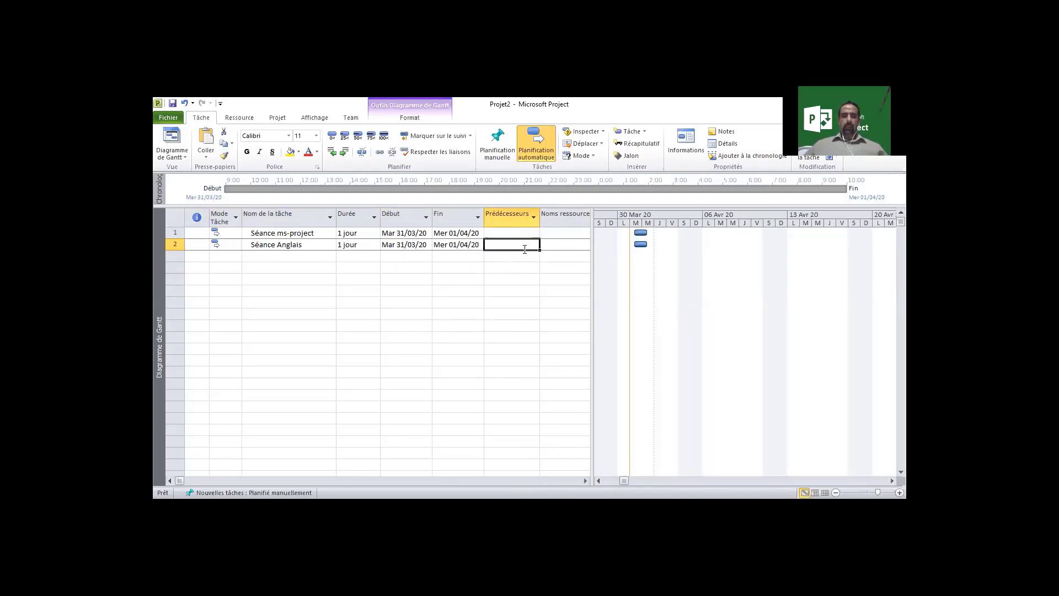
text(1)
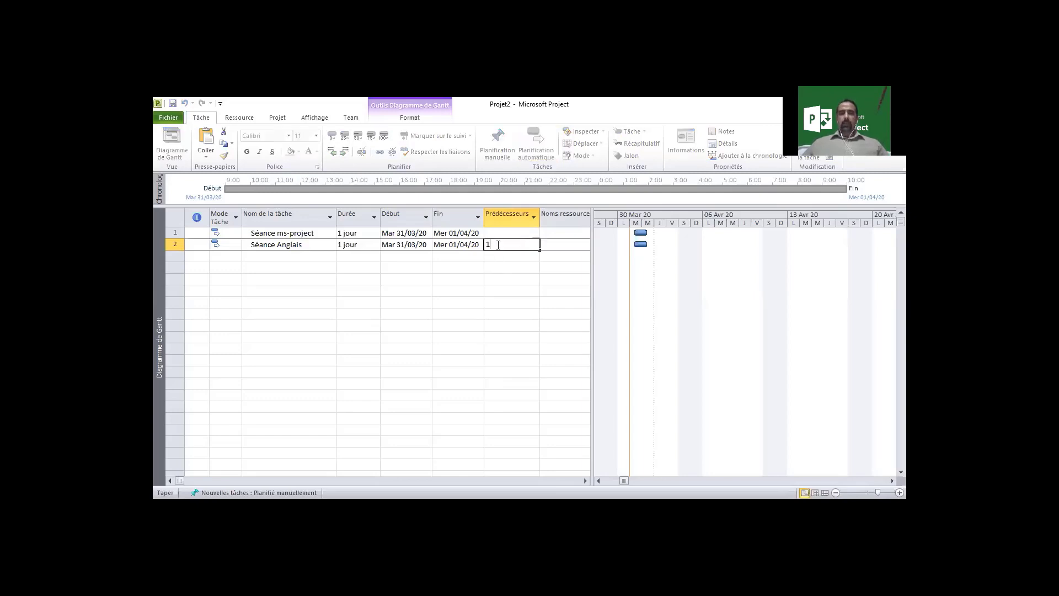
click(527, 260)
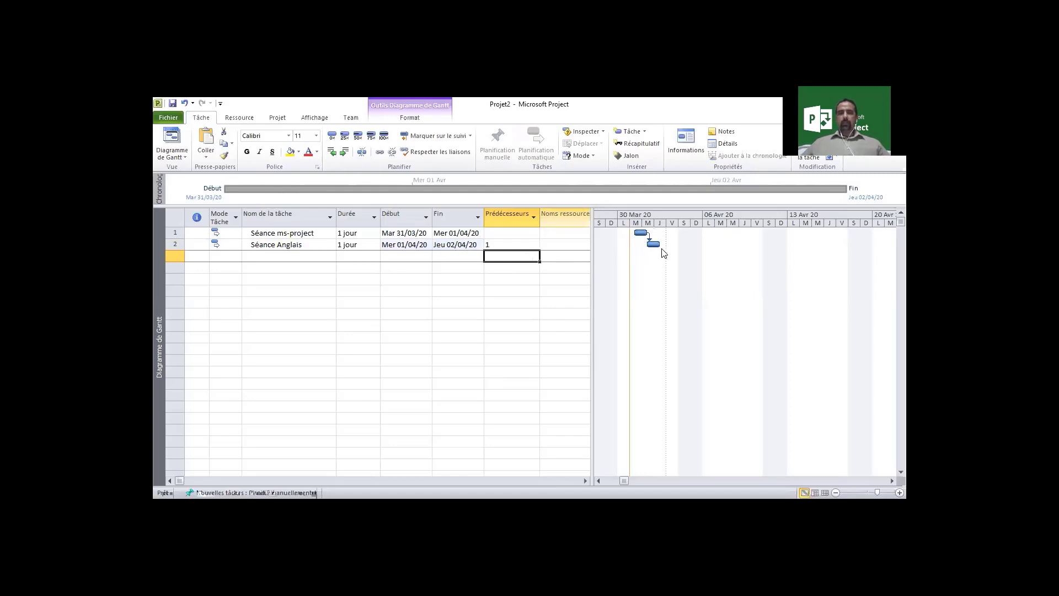
- Review the predecessor link between the two tasks and inspect the predecessor information of Séance ms-project
click(493, 245)
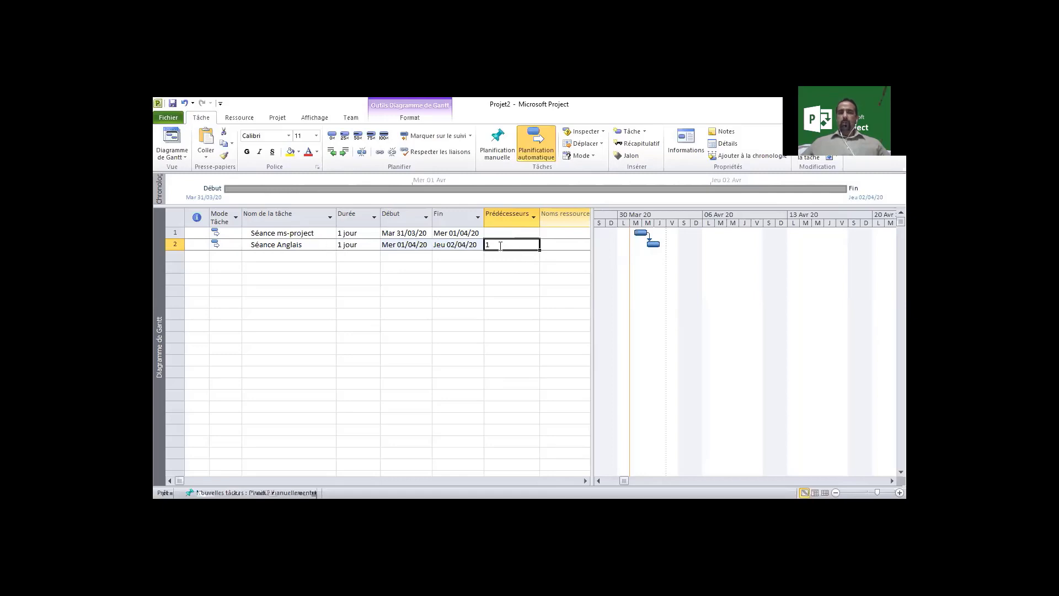
click(416, 246)
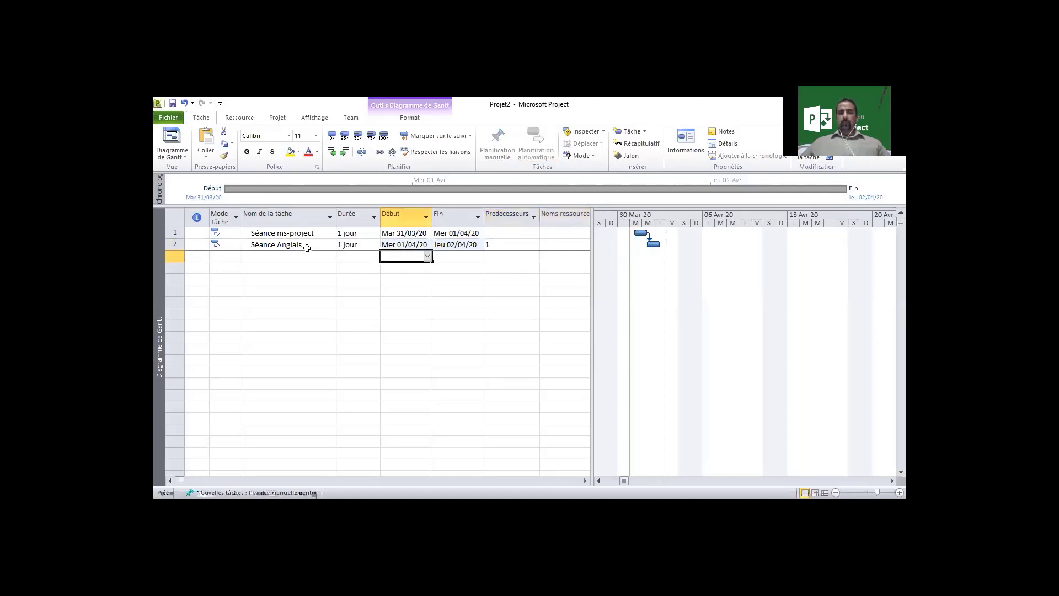
click(301, 243)
click(299, 234)
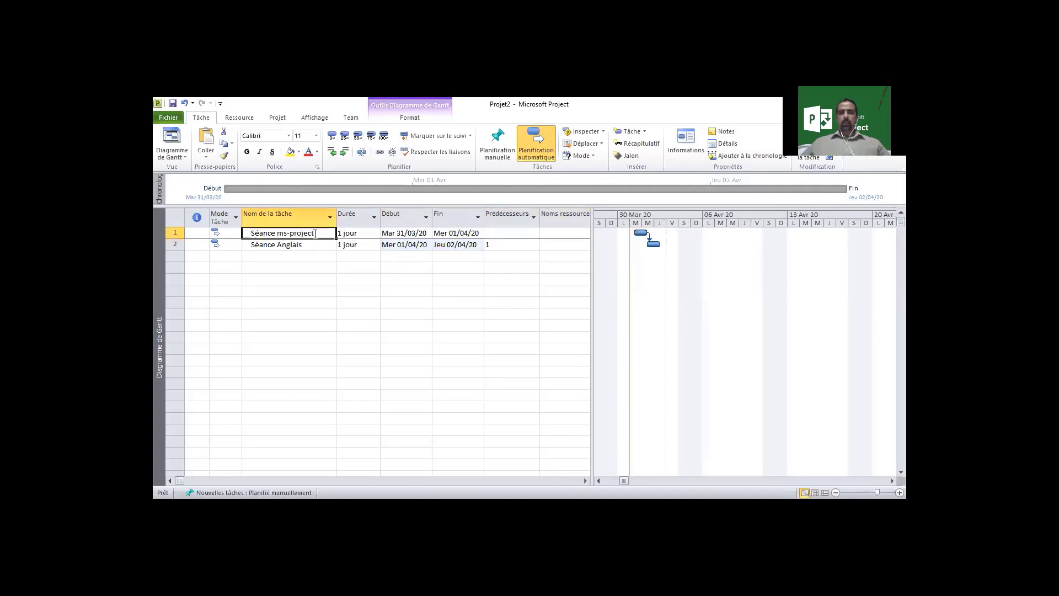
double_click(315, 234)
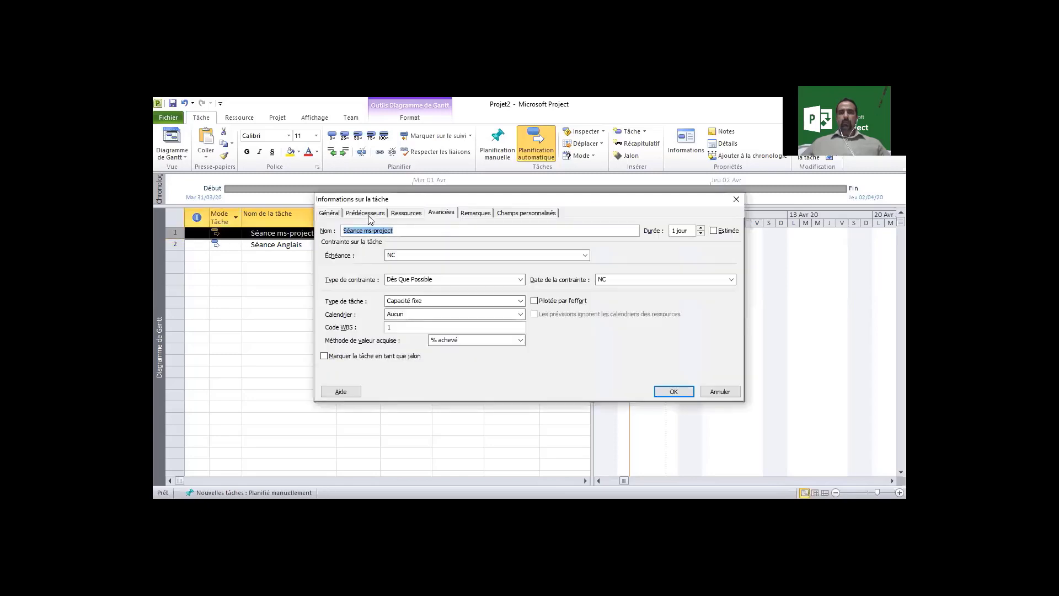
click(367, 214)
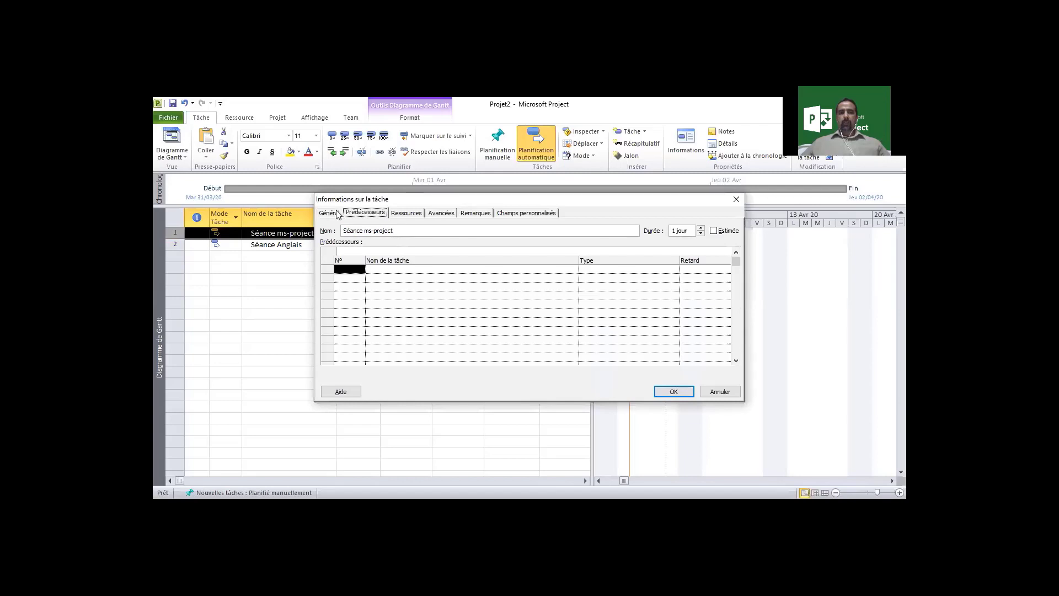
click(737, 198)
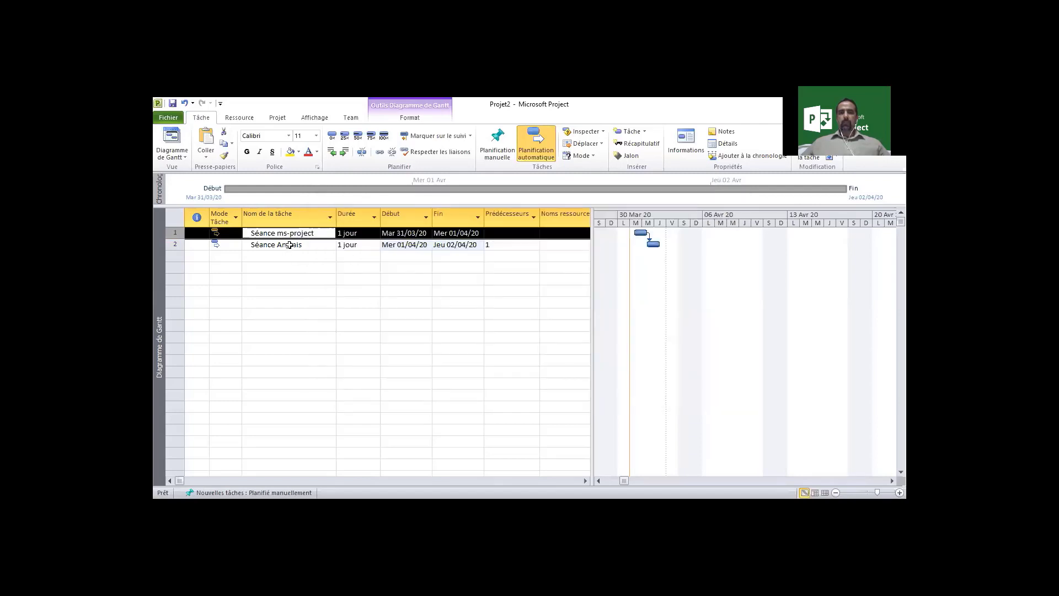
- Review the predecessor and its link type in the task information of Séance Anglais
click(290, 247)
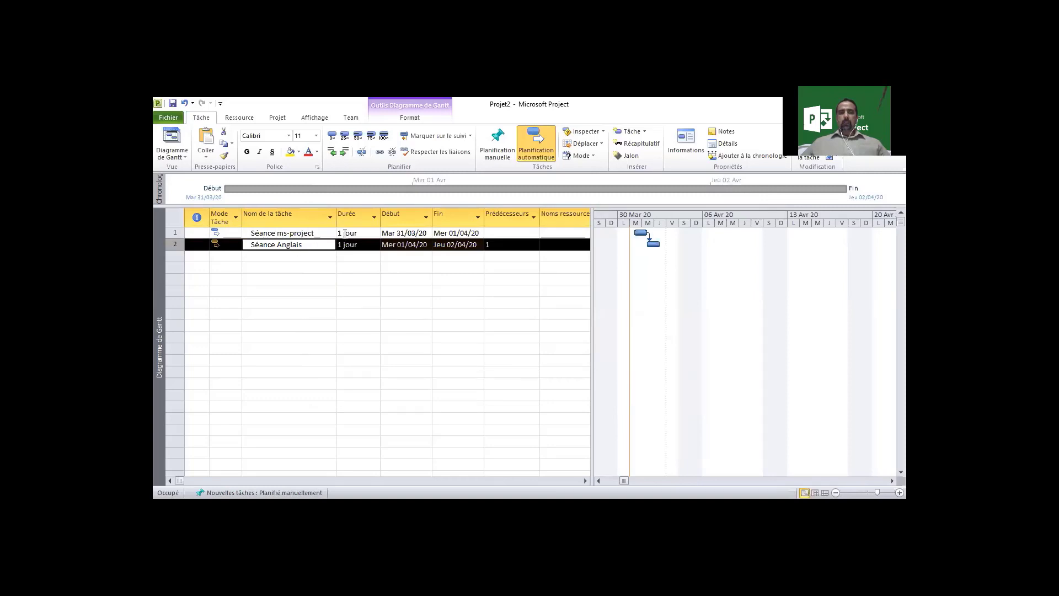
double_click(289, 246)
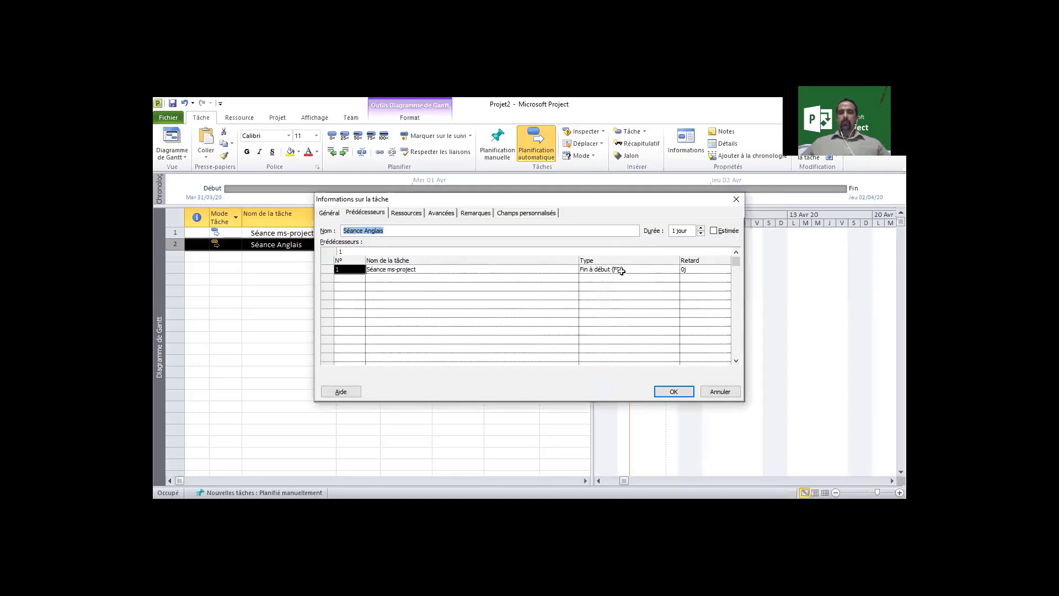
click(680, 393)
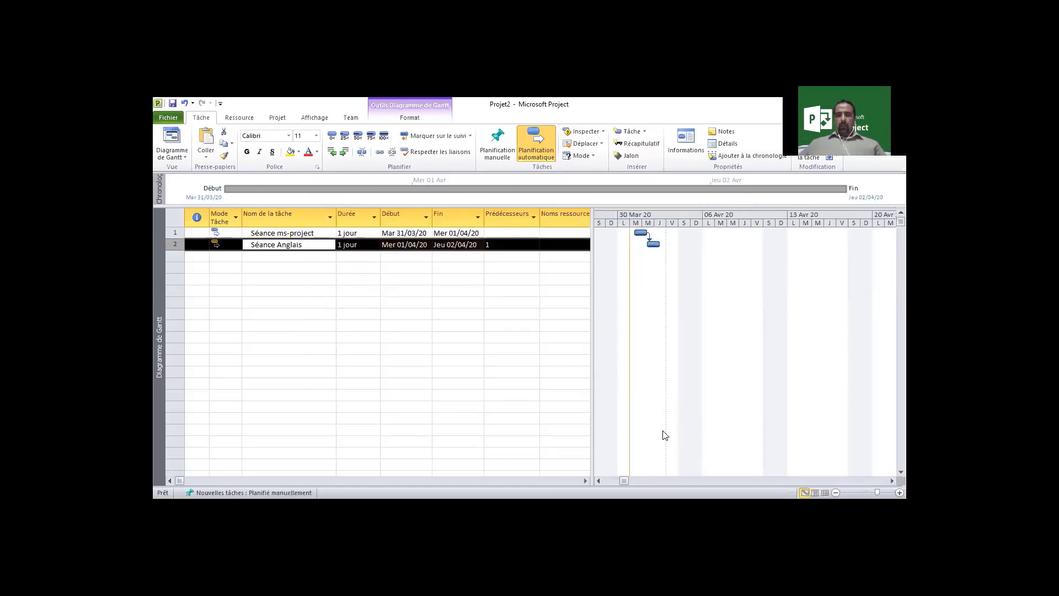
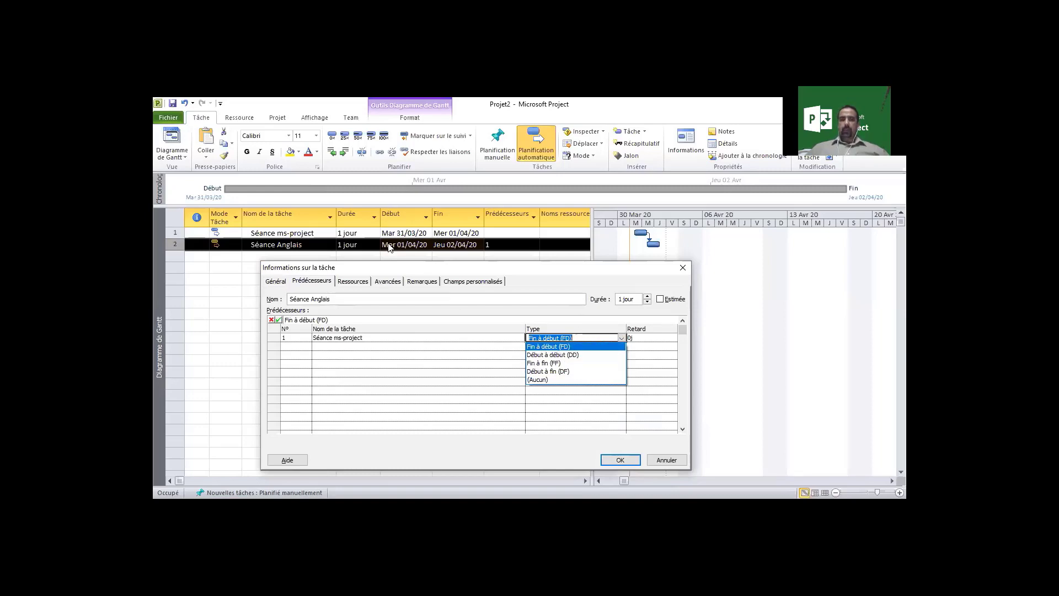
- Try the link types Fin à début, Début à début, Fin à fin and Début à fin for Séance Anglais's predecessor, discarding the changes
click(571, 347)
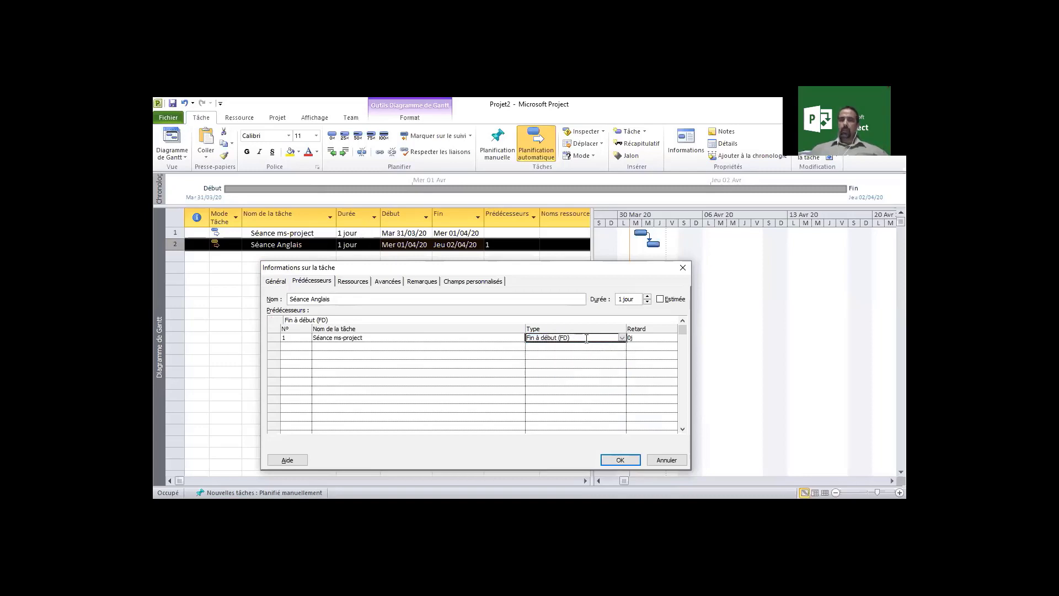
click(621, 338)
click(598, 354)
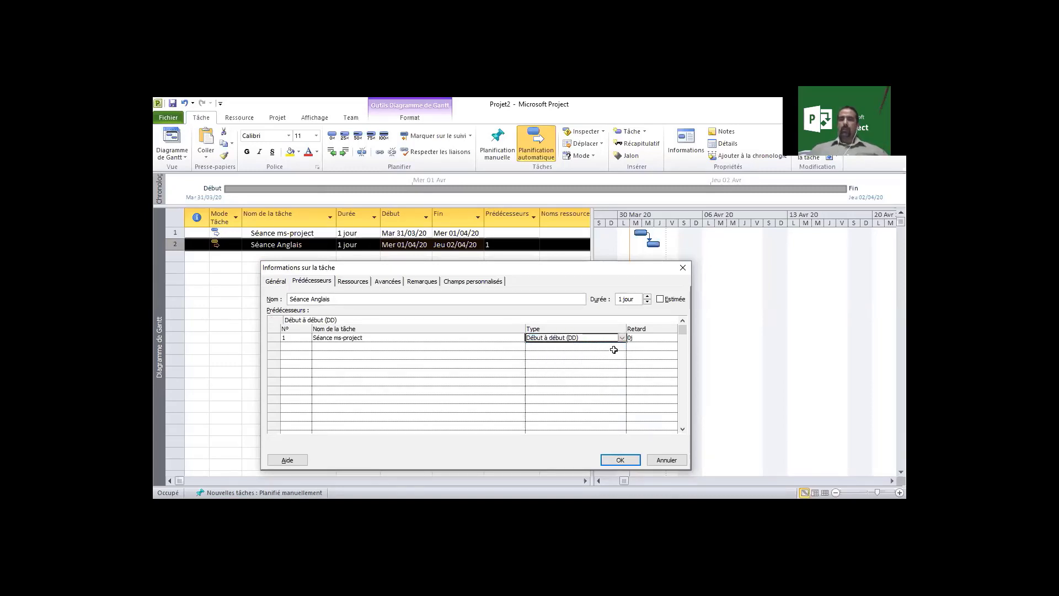
click(622, 339)
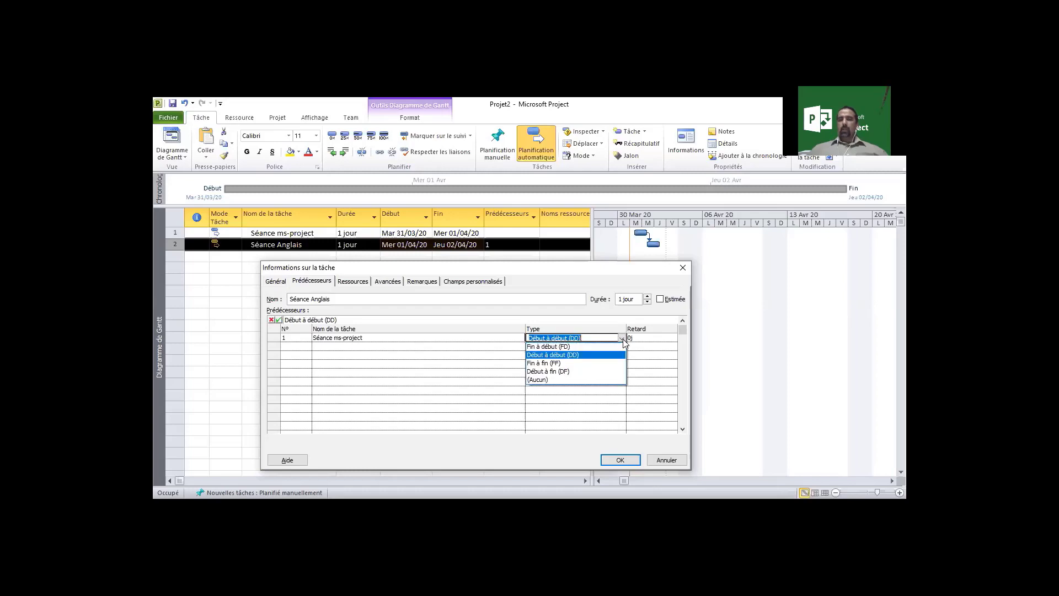
click(607, 363)
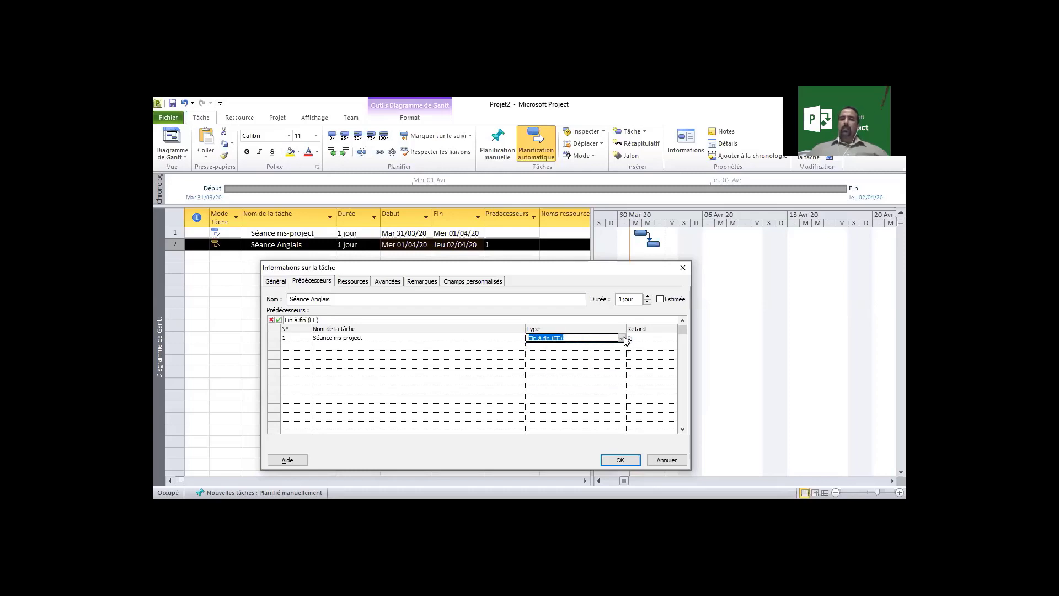
click(621, 338)
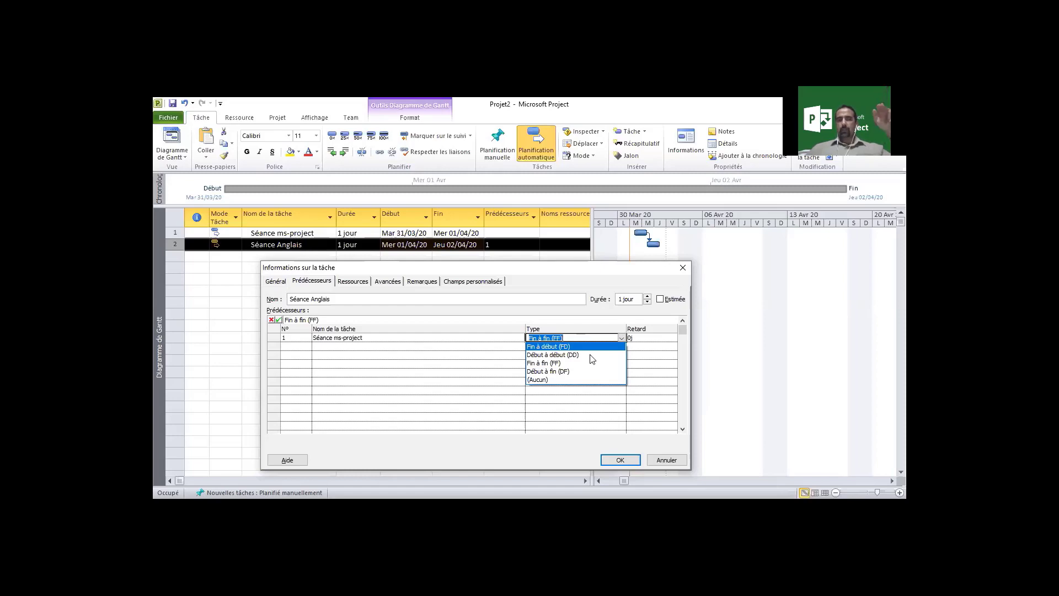
click(575, 371)
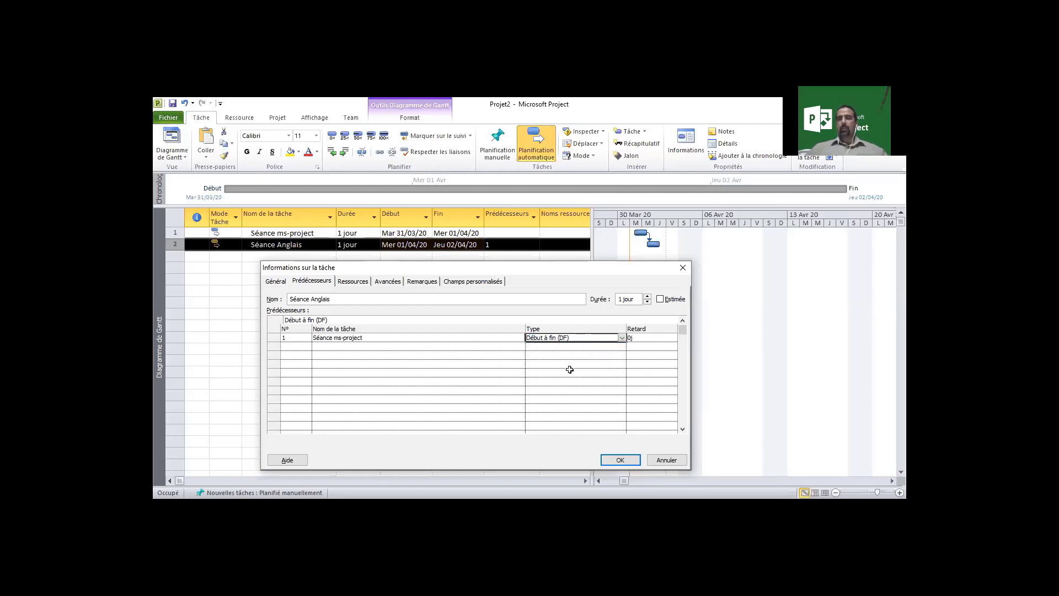
click(666, 460)
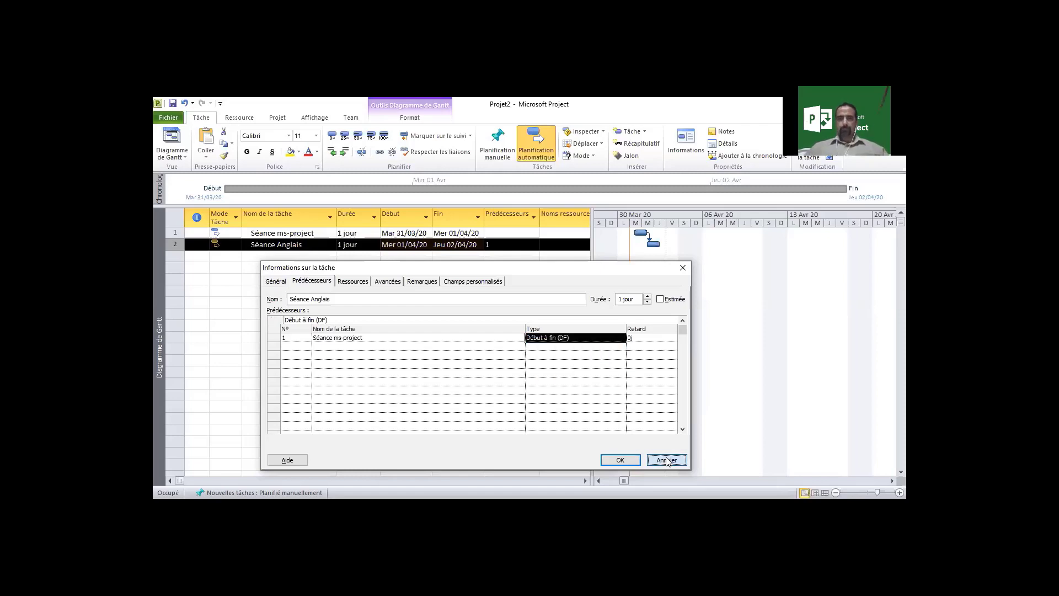
click(333, 326)
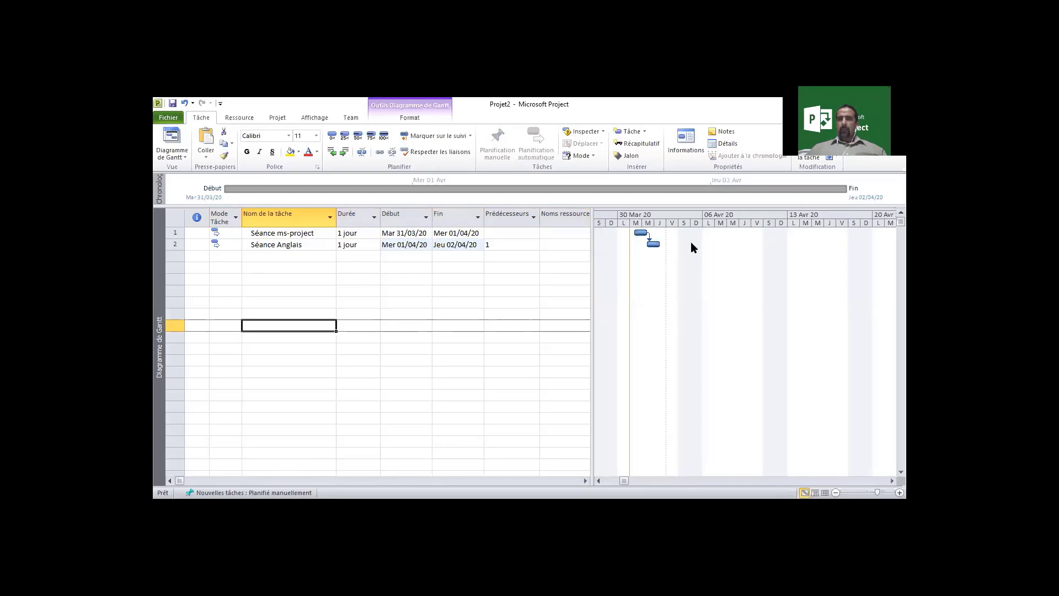
- Switch to the Projet1.mpp project and widen its task table to reveal the Fin and Prédécesseurs columns
click(628, 361)
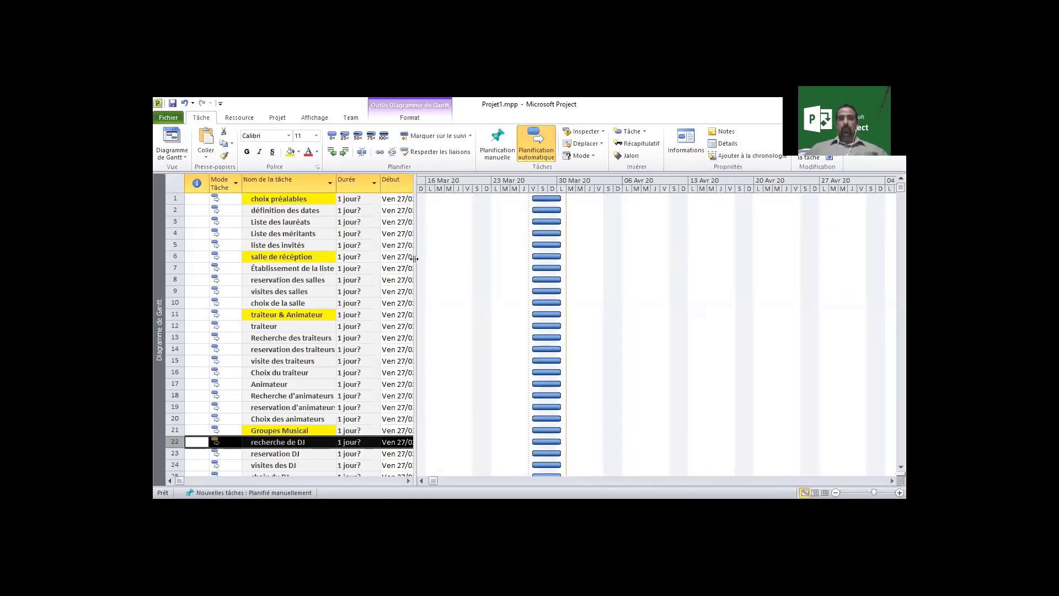
drag(413, 258, 503, 325)
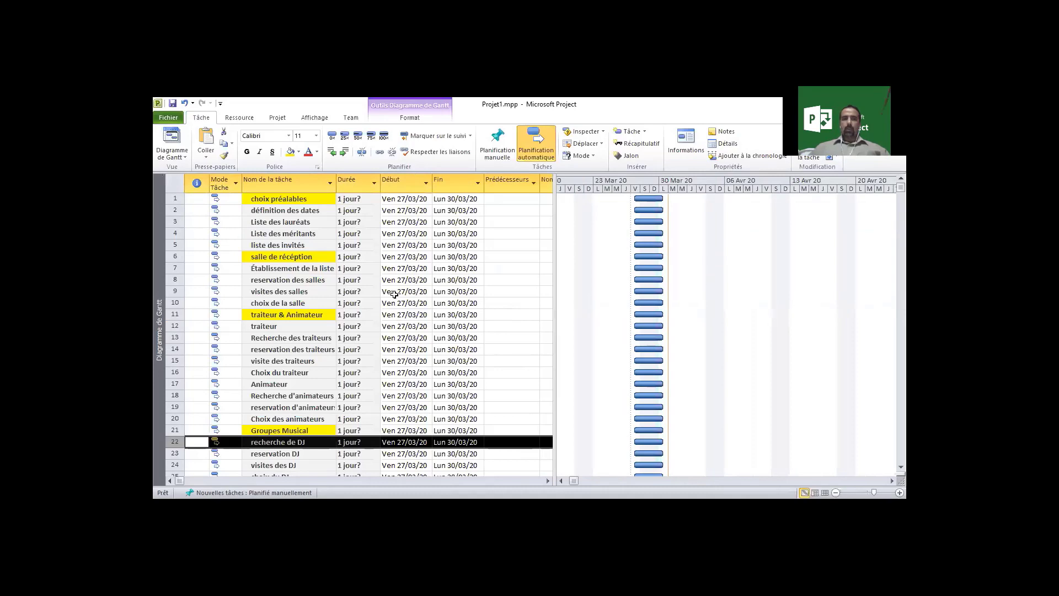
- Examine the tasks grouped under choix préalables and salle de récéption, along with their durations
click(358, 257)
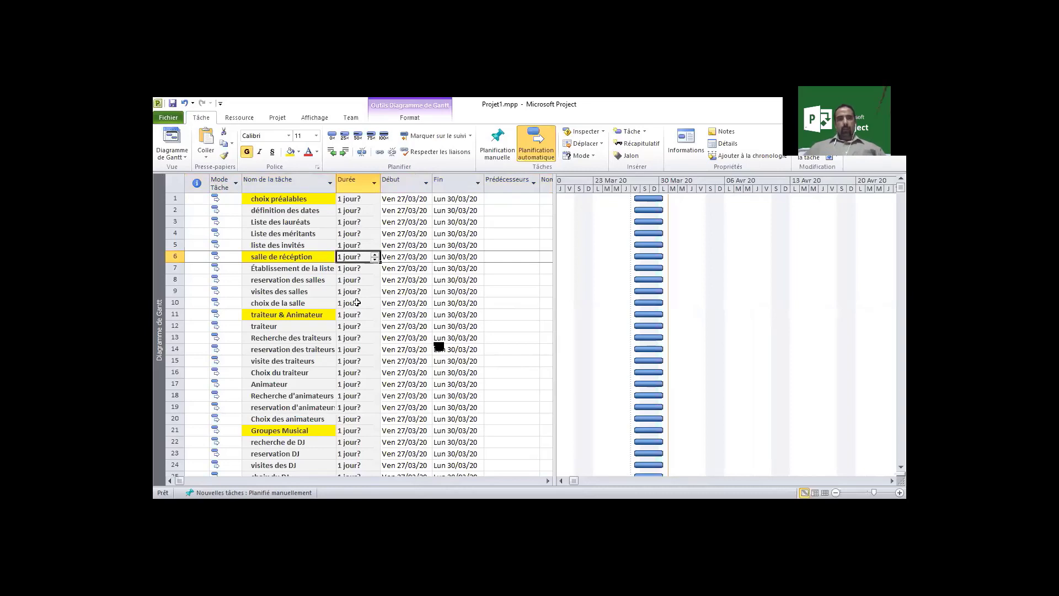
drag(288, 200, 285, 245)
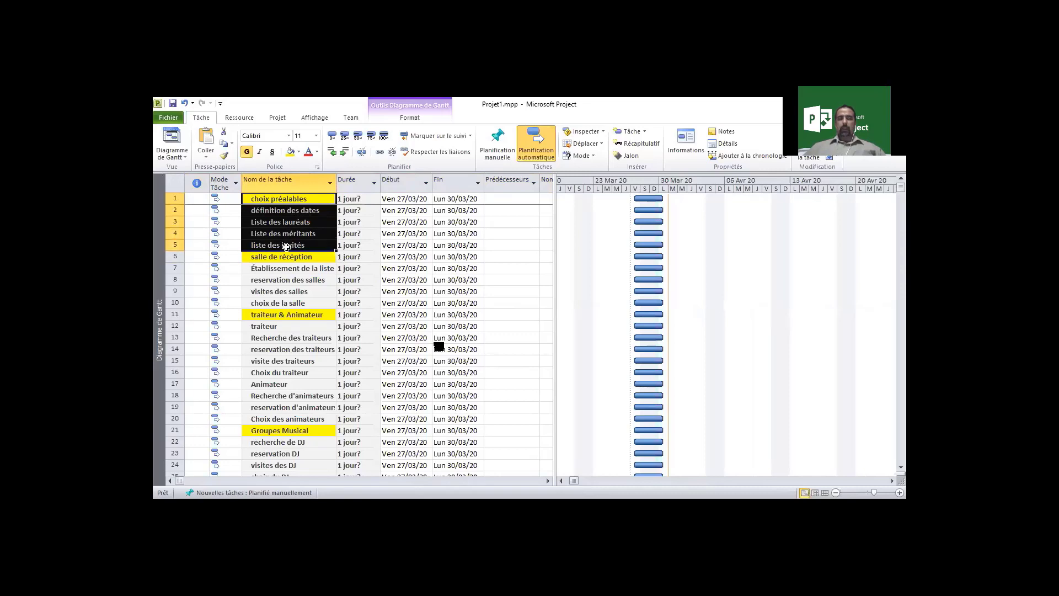
click(316, 245)
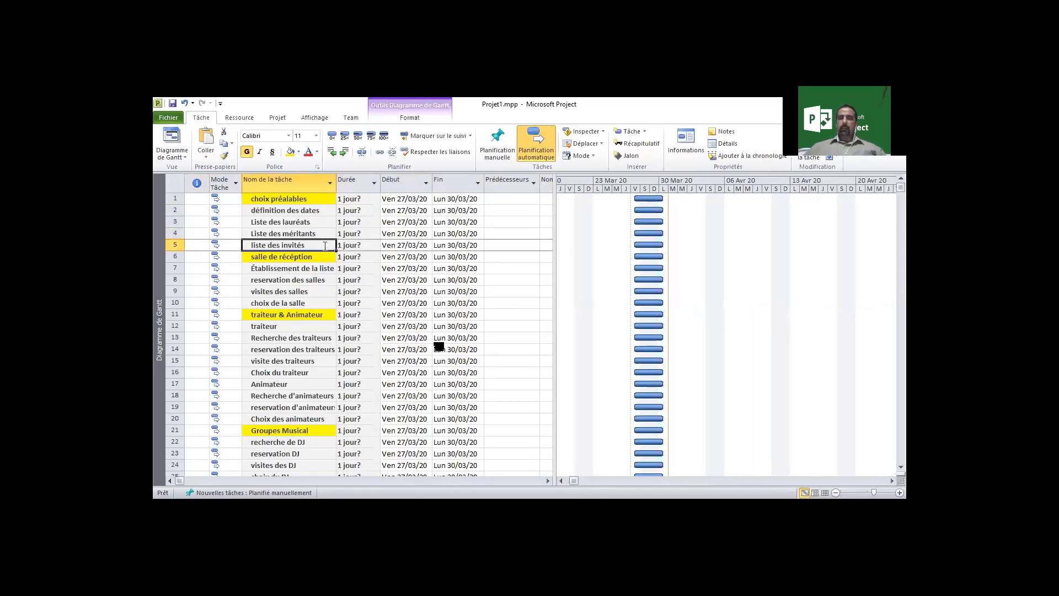
drag(313, 199, 311, 243)
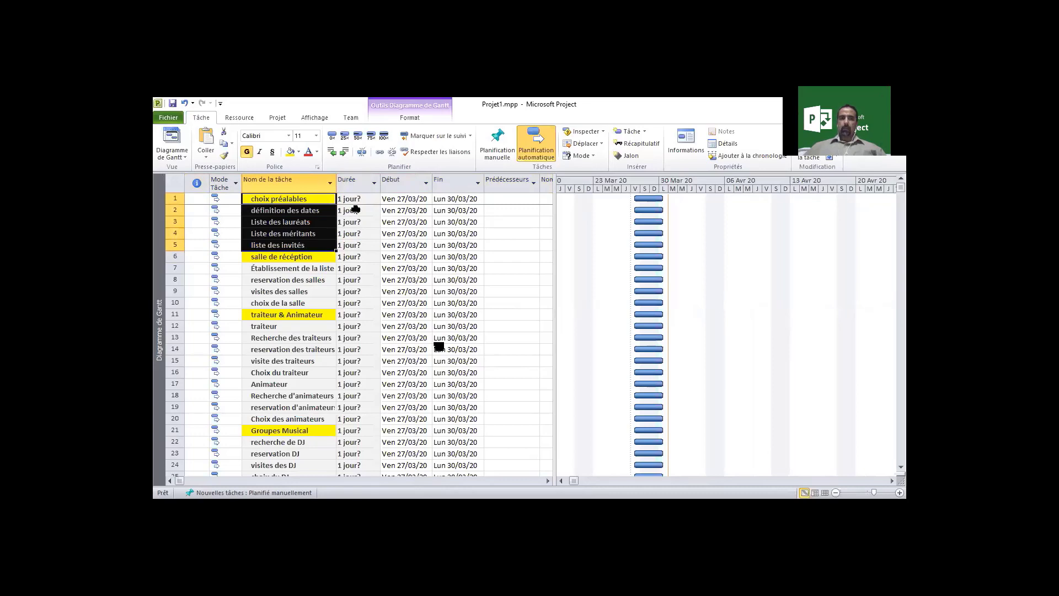
drag(353, 210, 354, 246)
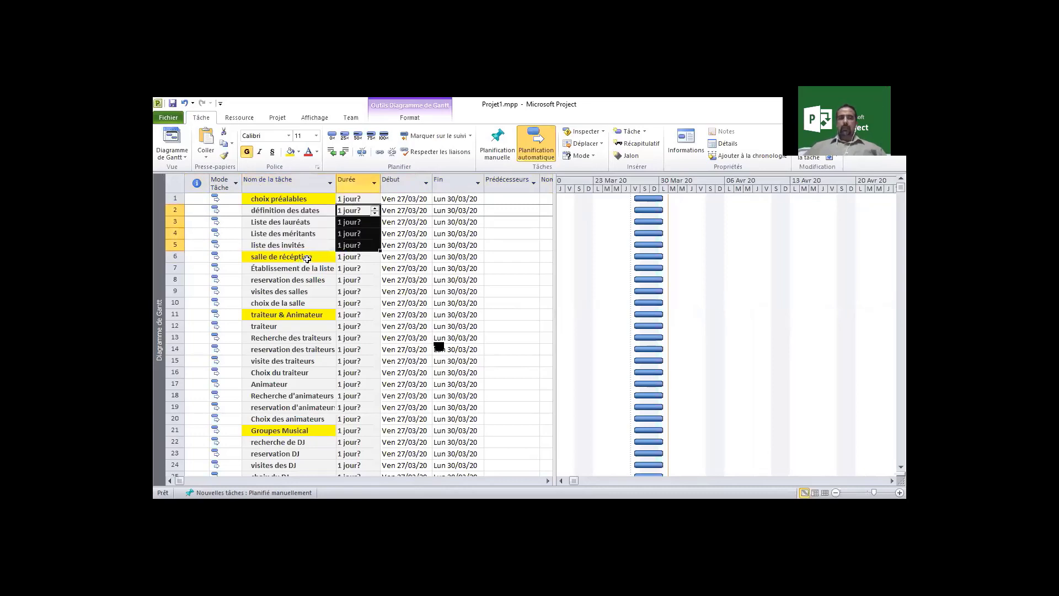
drag(308, 258, 303, 302)
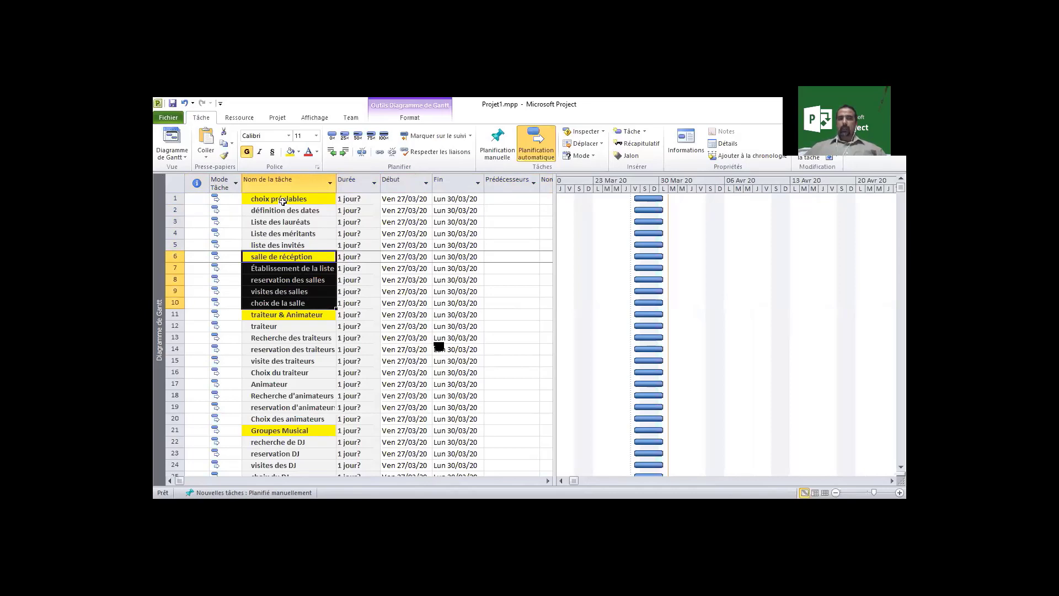
- Move the reservation des salles task below choix de la salle in the salle de récéption group
click(295, 276)
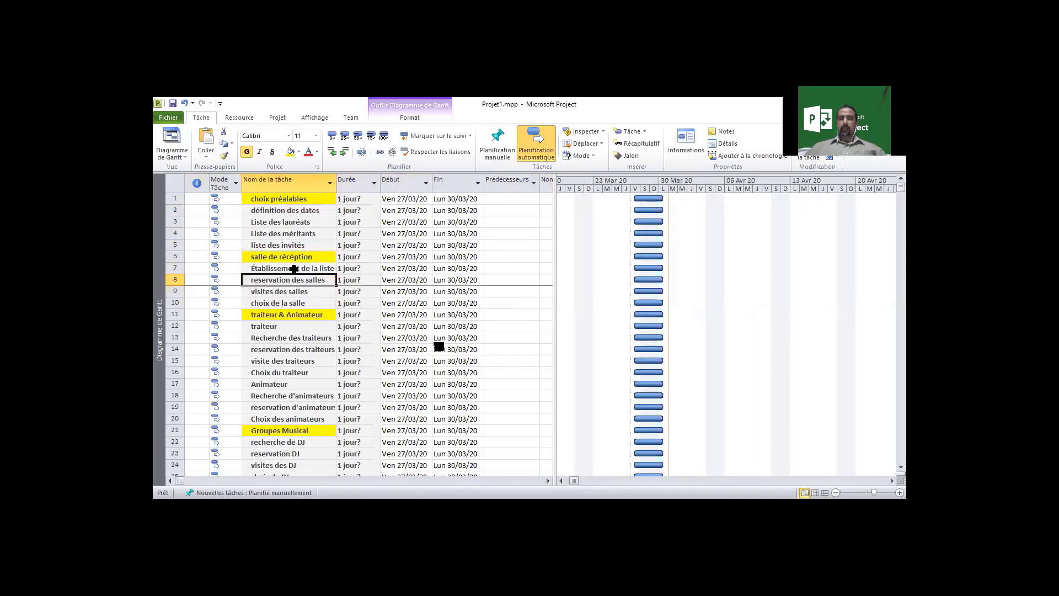
click(292, 269)
click(315, 281)
click(303, 304)
click(310, 292)
click(288, 301)
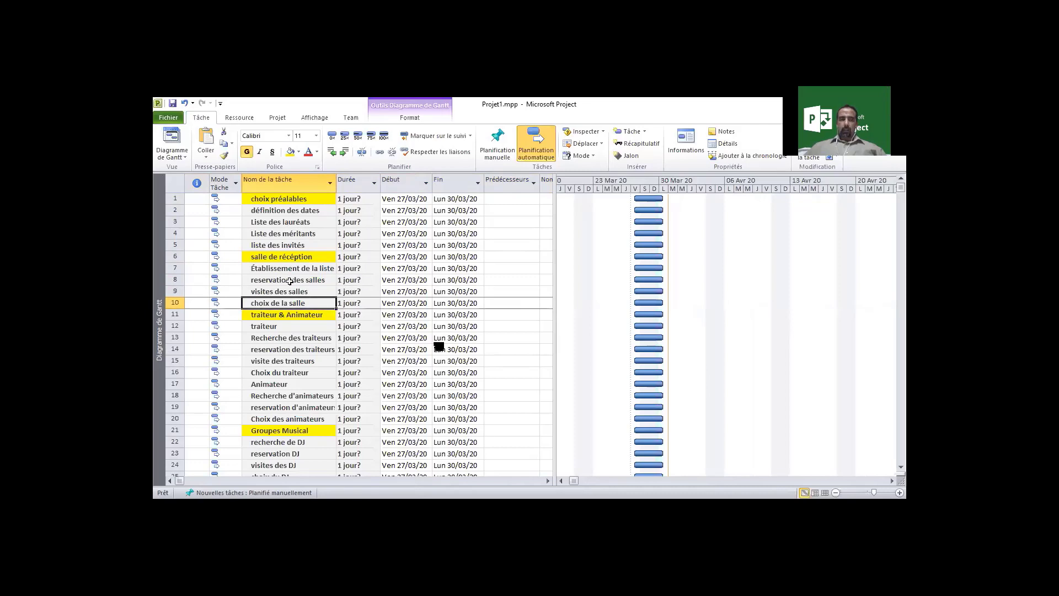
click(290, 281)
click(175, 280)
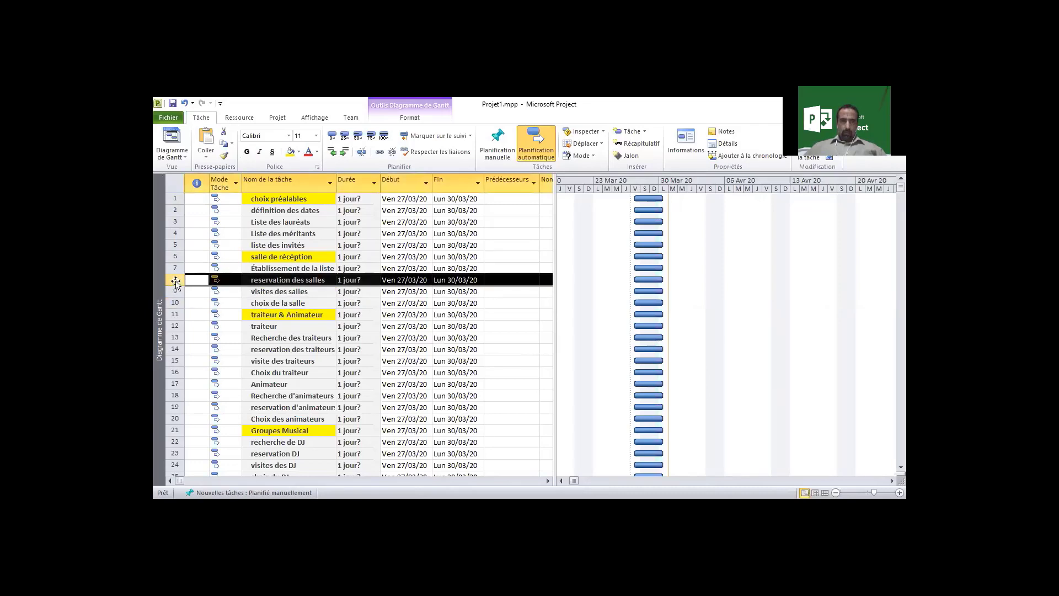
drag(176, 286, 178, 300)
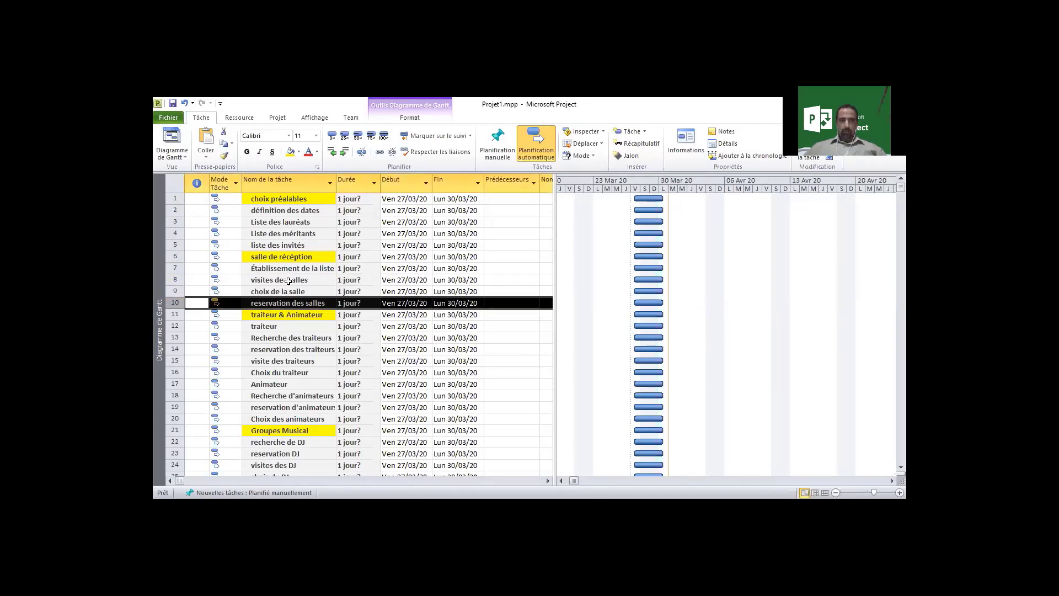
- Examine the task order under salle de récéption and the tasks under traiteur & Animateur, Groupes Musical and Invitations et diplômes
click(294, 289)
click(260, 279)
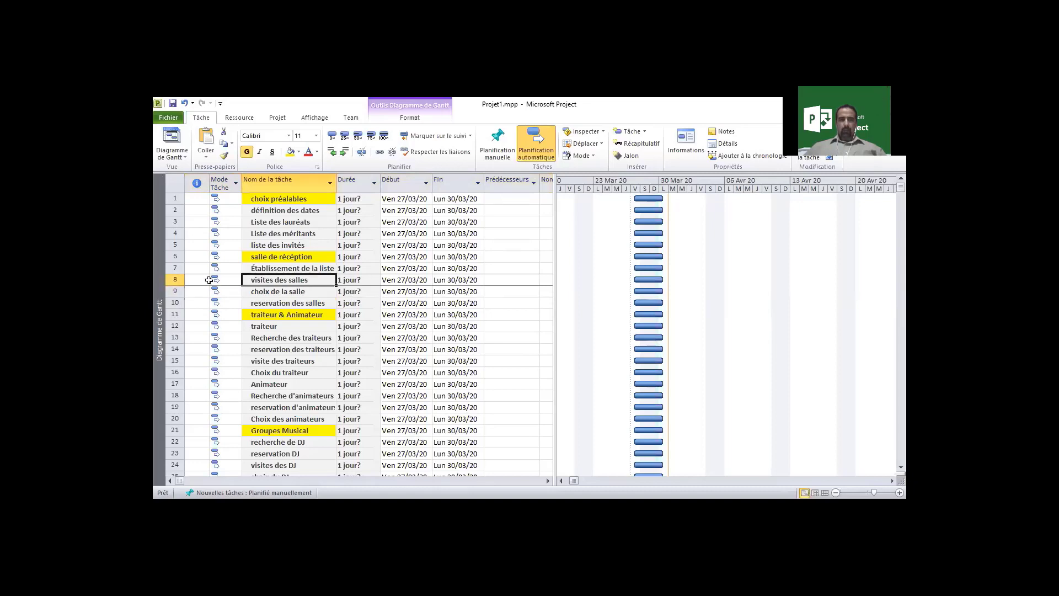
click(267, 292)
click(275, 302)
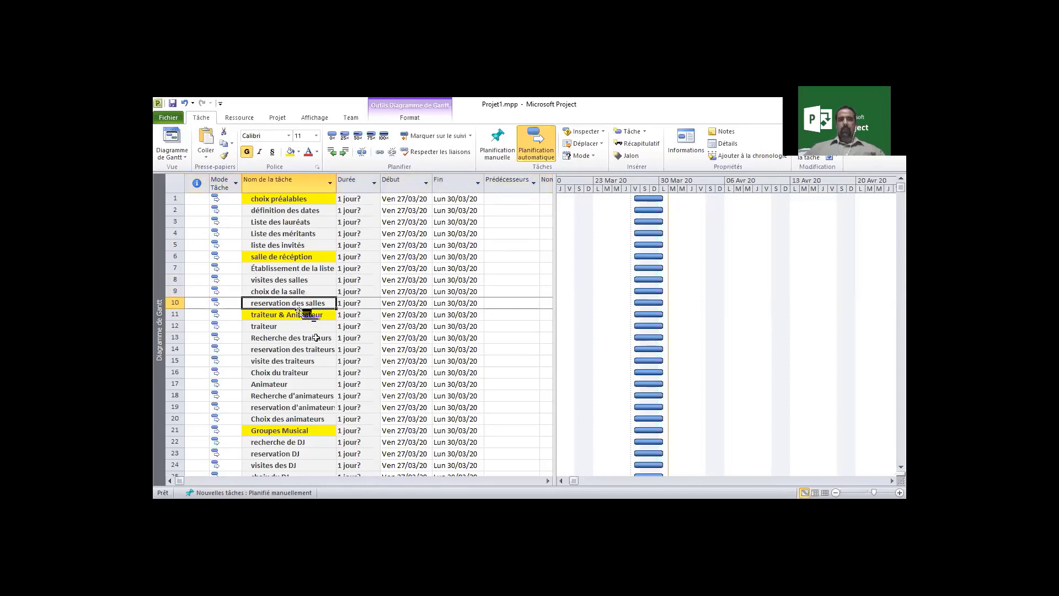
drag(292, 325, 276, 419)
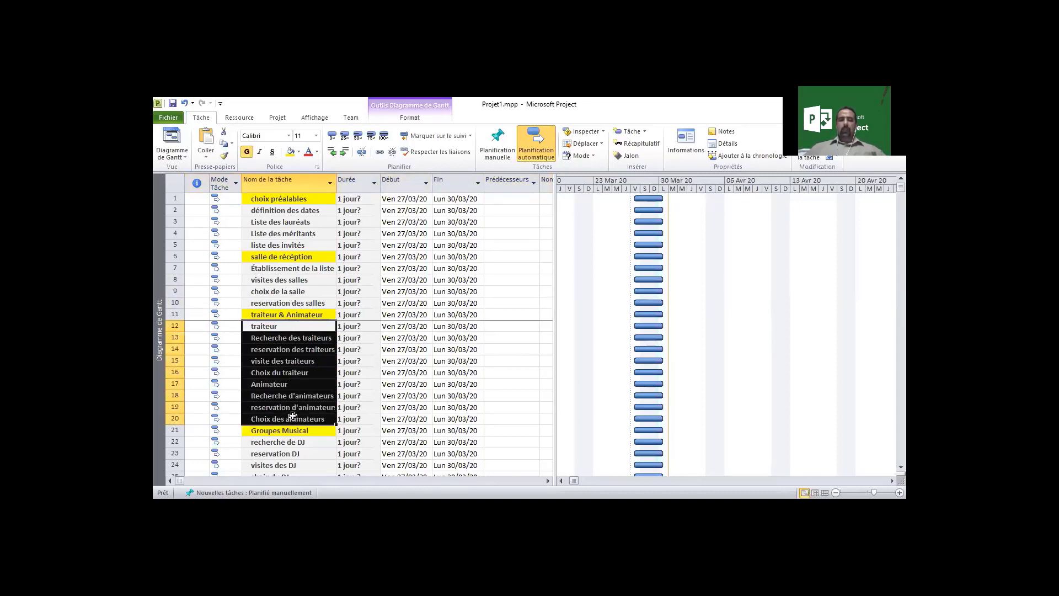
scroll(317, 335, down, 1)
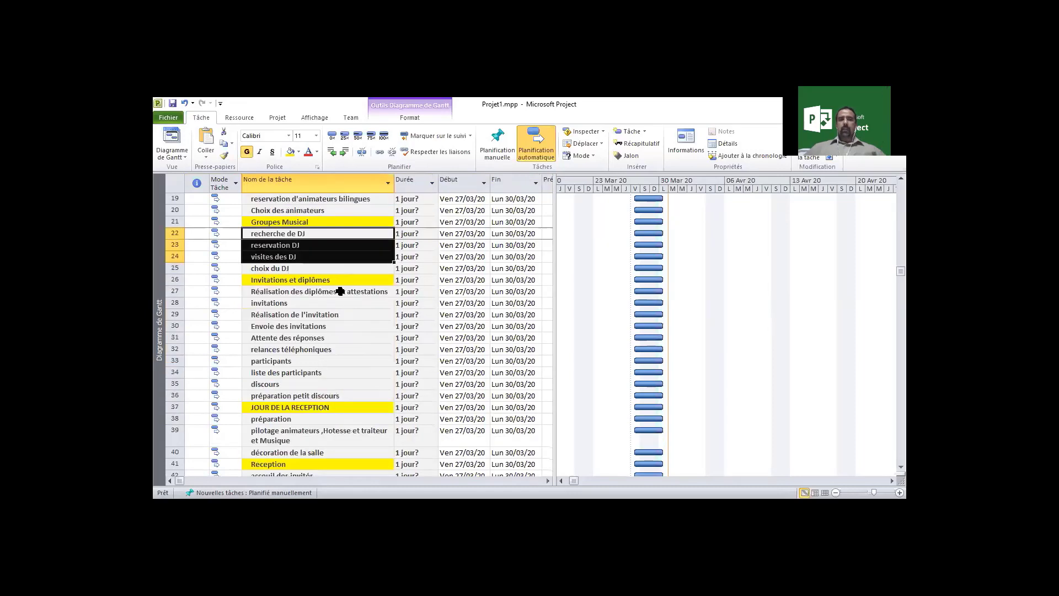
drag(340, 291, 343, 394)
click(316, 315)
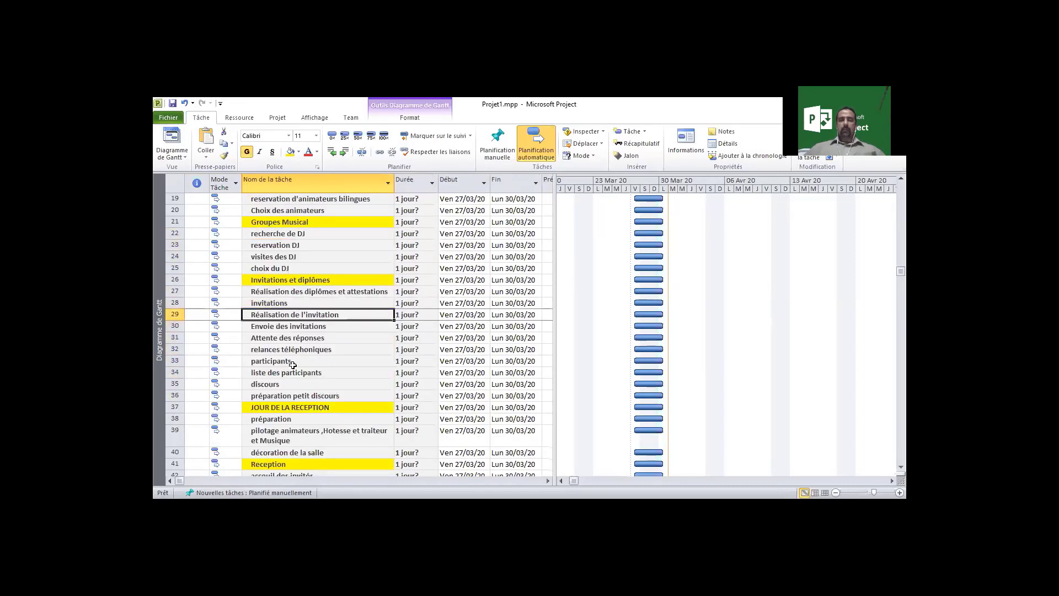
- Examine the remaining tasks under Invitations et diplômes and the preparation tasks under JOUR DE LA RECEPTION
scroll(327, 372, down, 1)
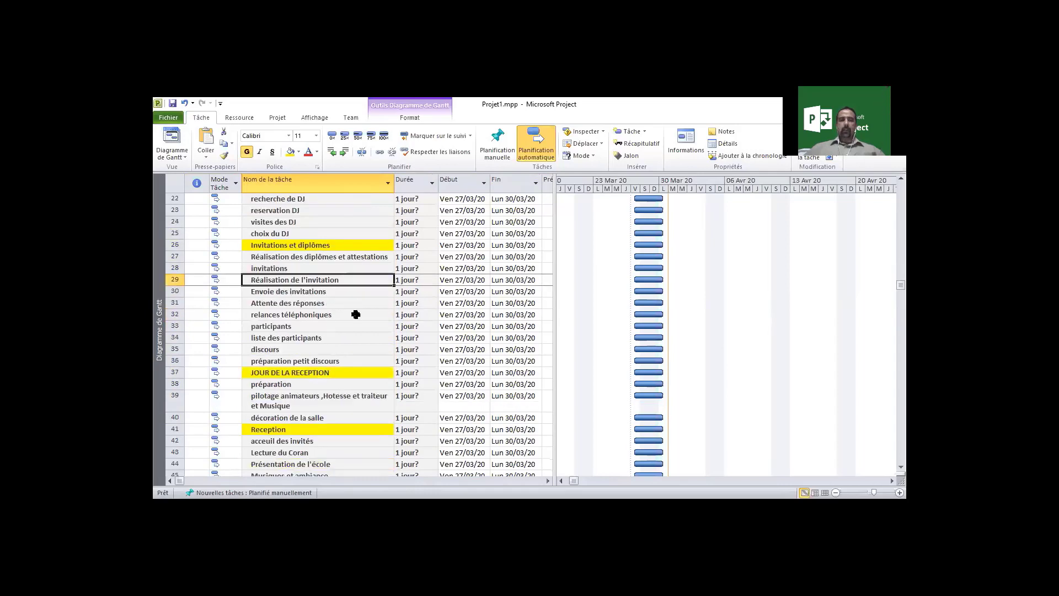
click(356, 315)
click(327, 364)
scroll(342, 366, down, 1)
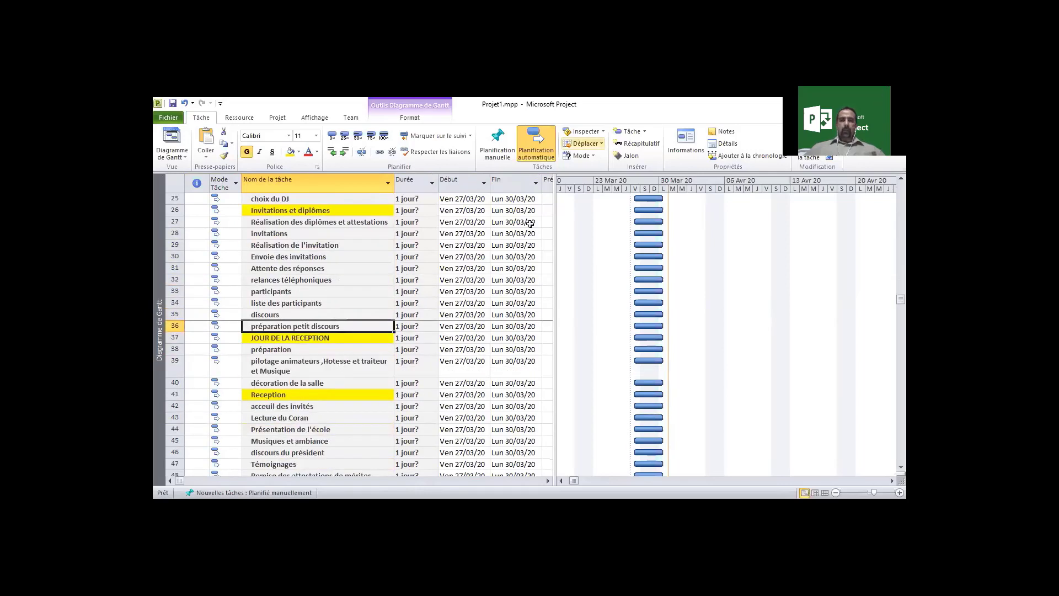
drag(303, 349, 302, 441)
click(349, 374)
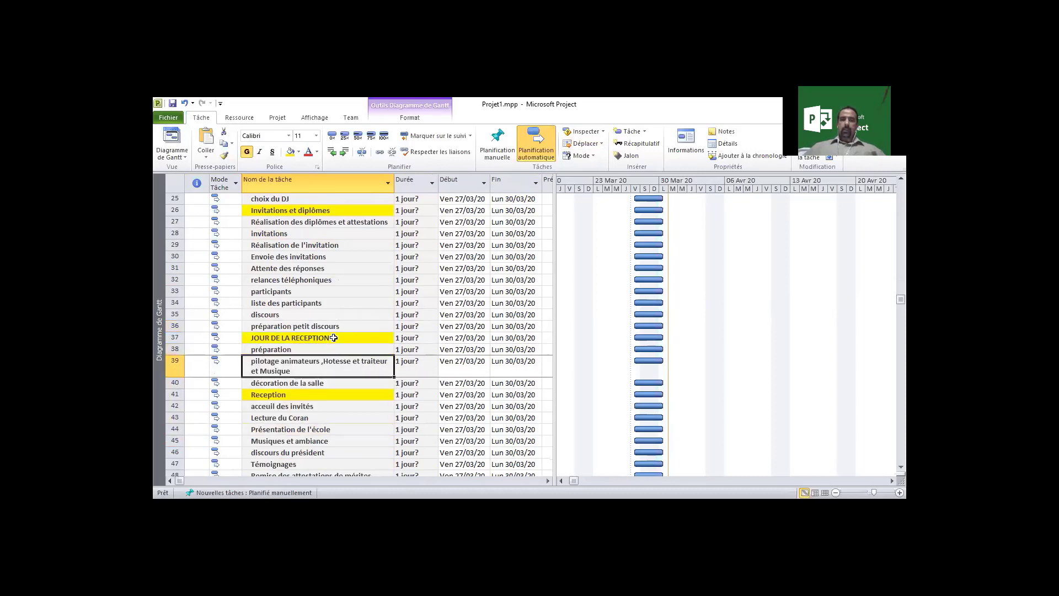
drag(331, 337, 334, 359)
scroll(334, 359, up, 3)
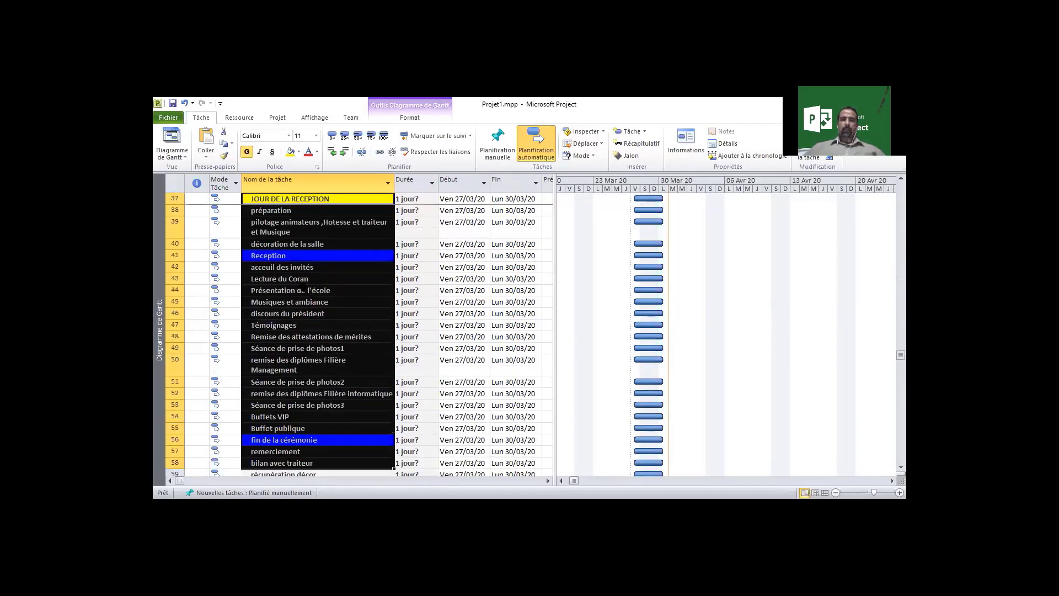
click(303, 291)
drag(323, 280, 324, 314)
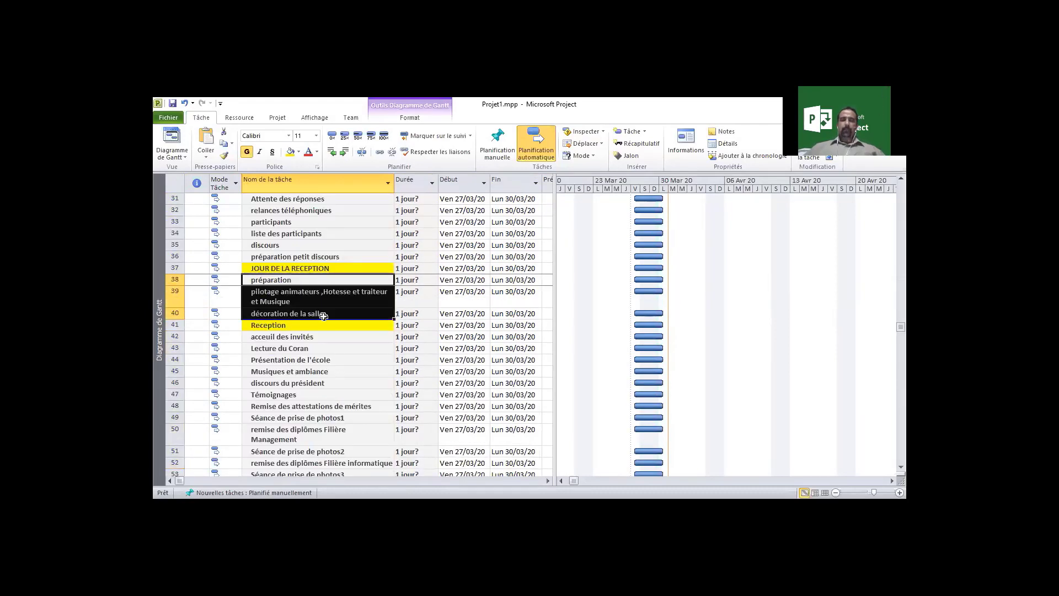
click(307, 299)
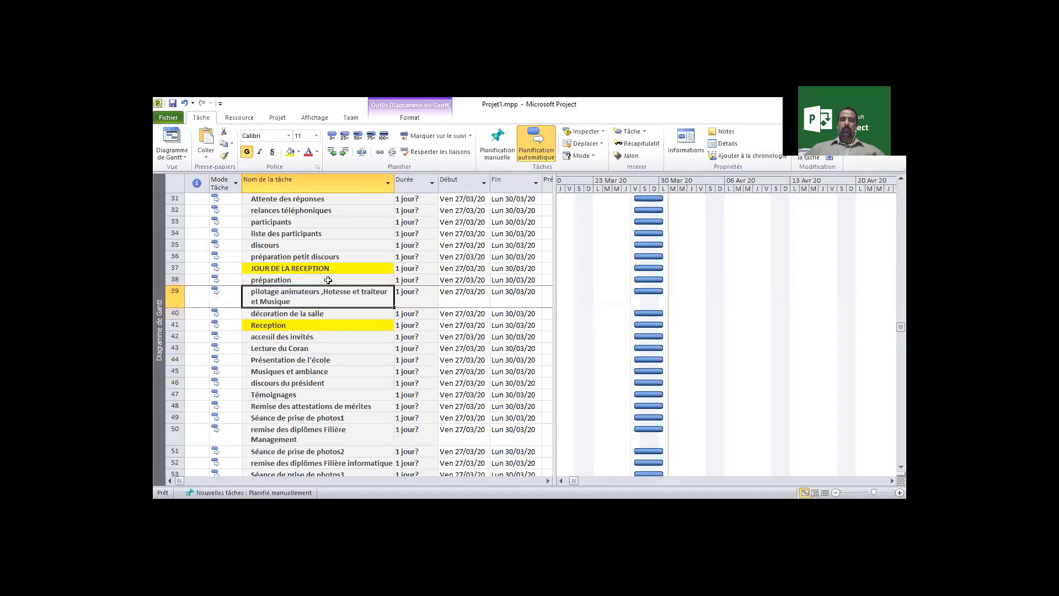
drag(298, 279, 307, 314)
scroll(326, 370, down, 2)
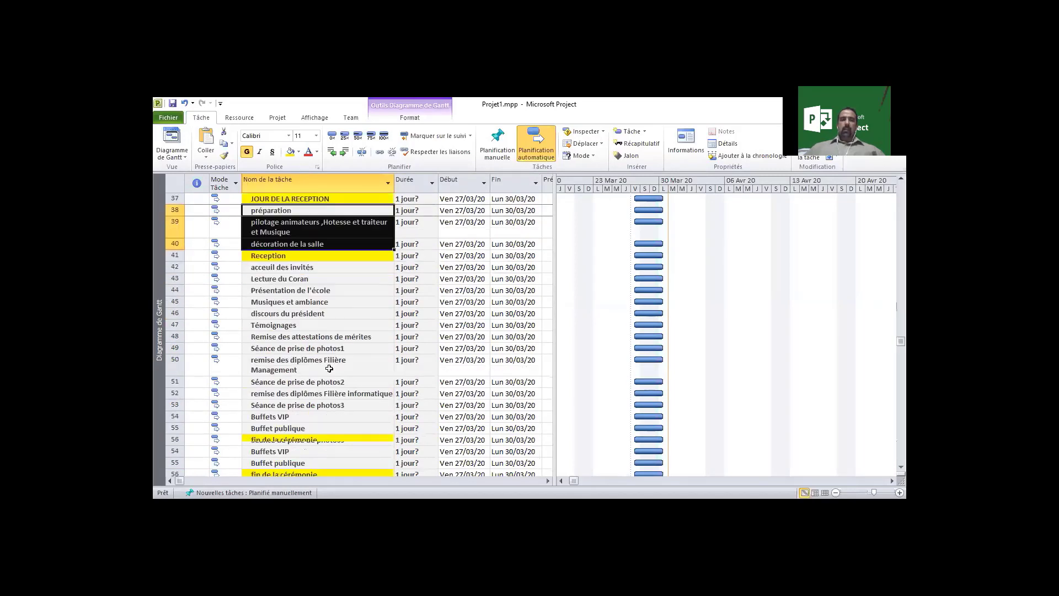
- Examine the Reception tasks from acceuil des invités to Buffet publique and the tasks under fin de la cérémonie
drag(306, 268, 305, 426)
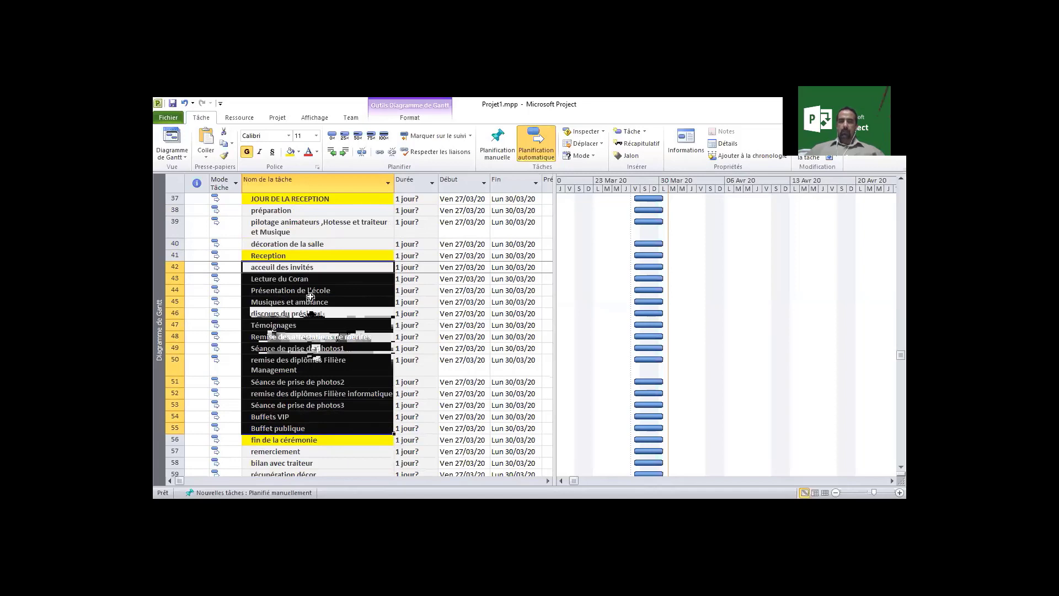
click(313, 302)
drag(312, 268, 312, 301)
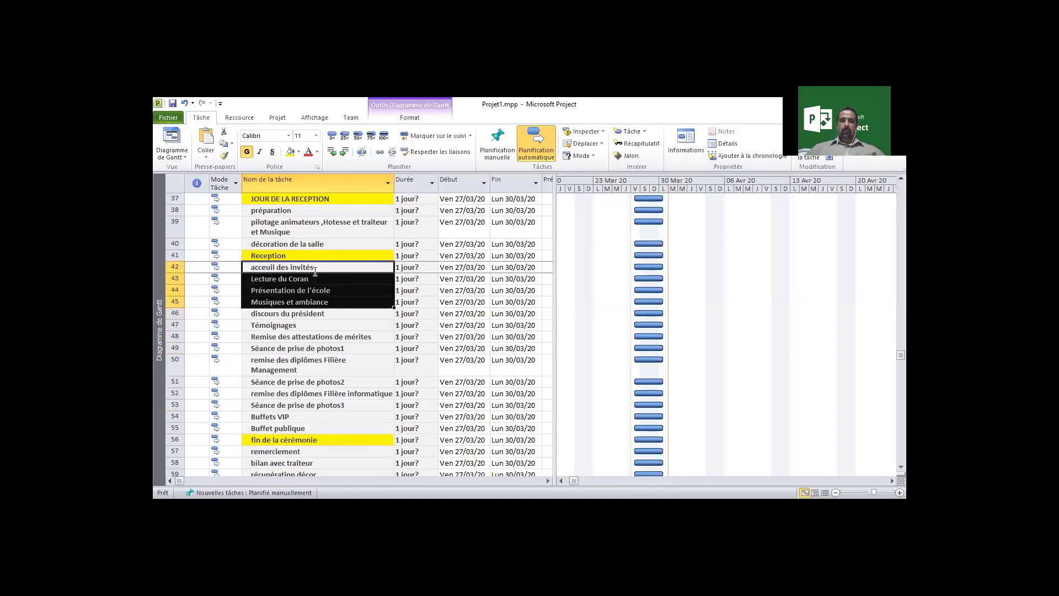
click(314, 280)
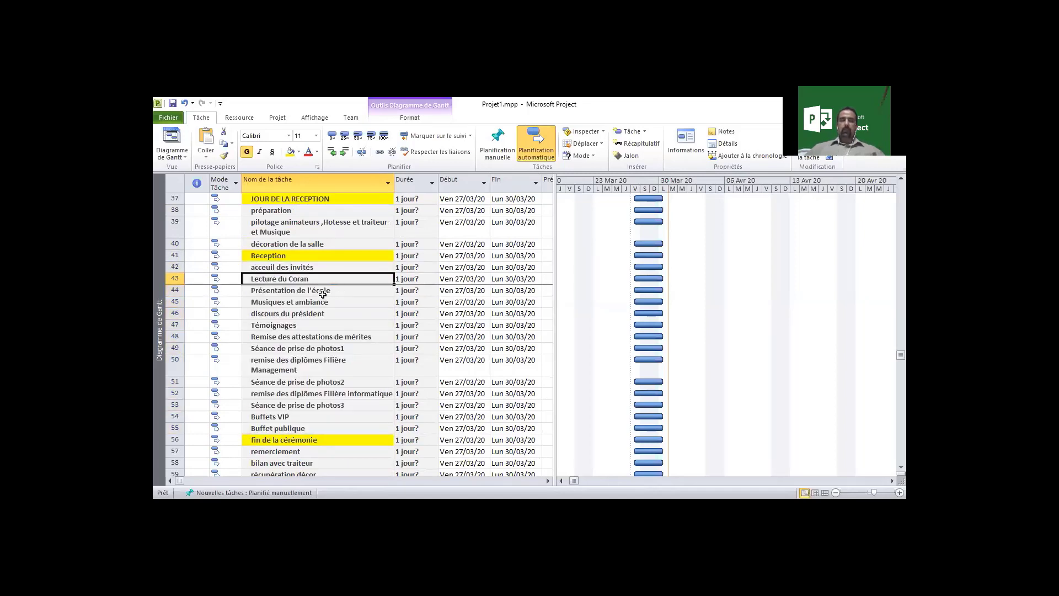
click(331, 292)
click(325, 303)
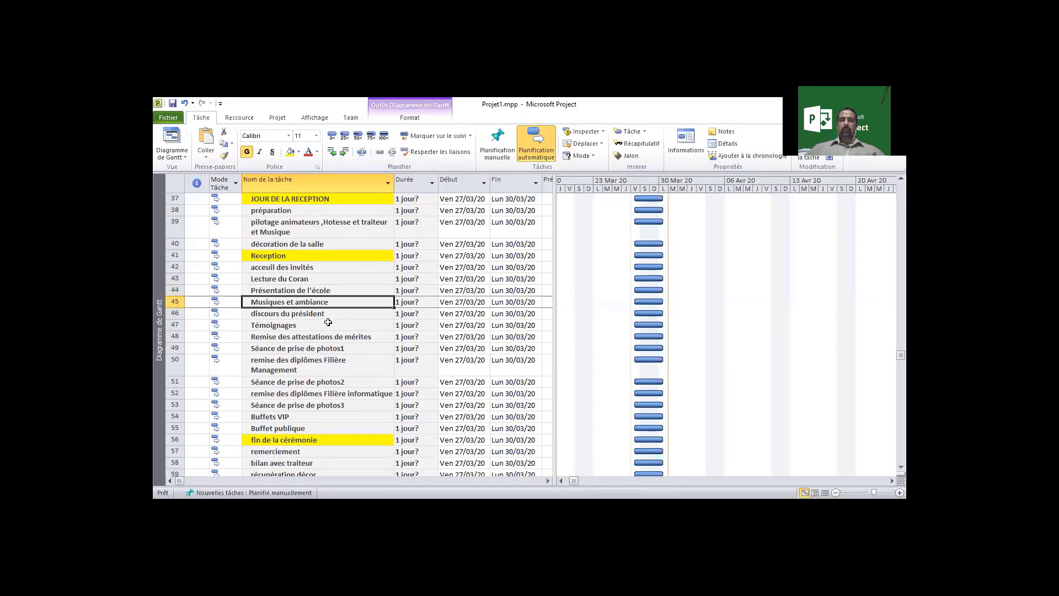
click(318, 313)
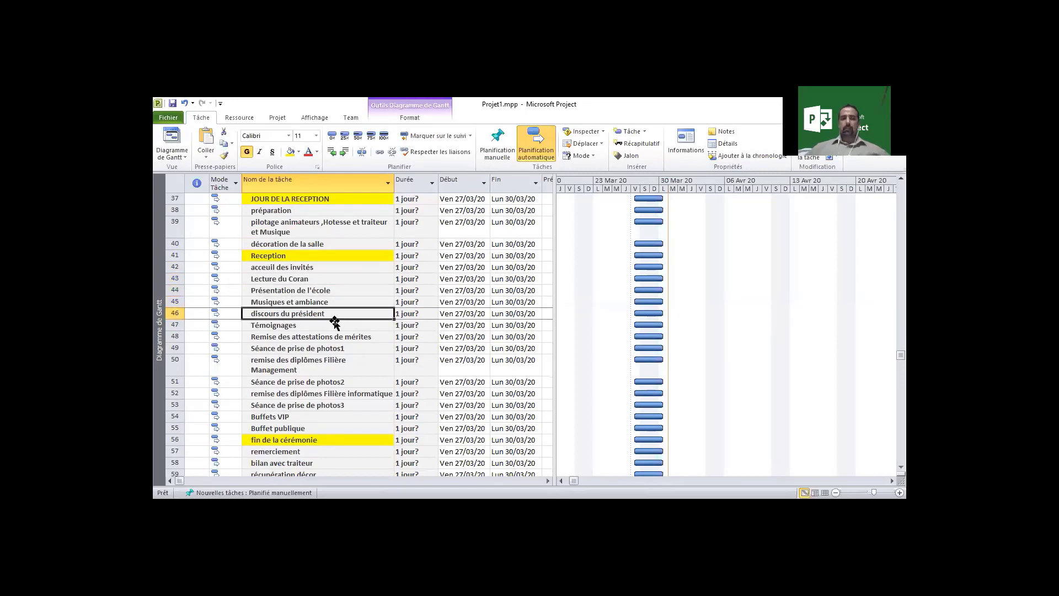
click(297, 325)
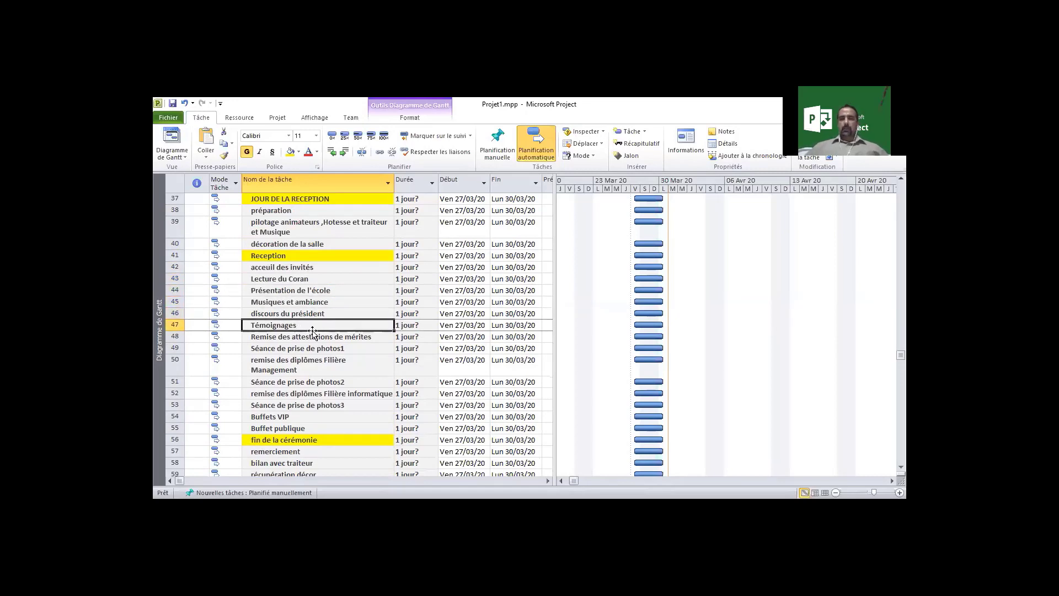
click(326, 337)
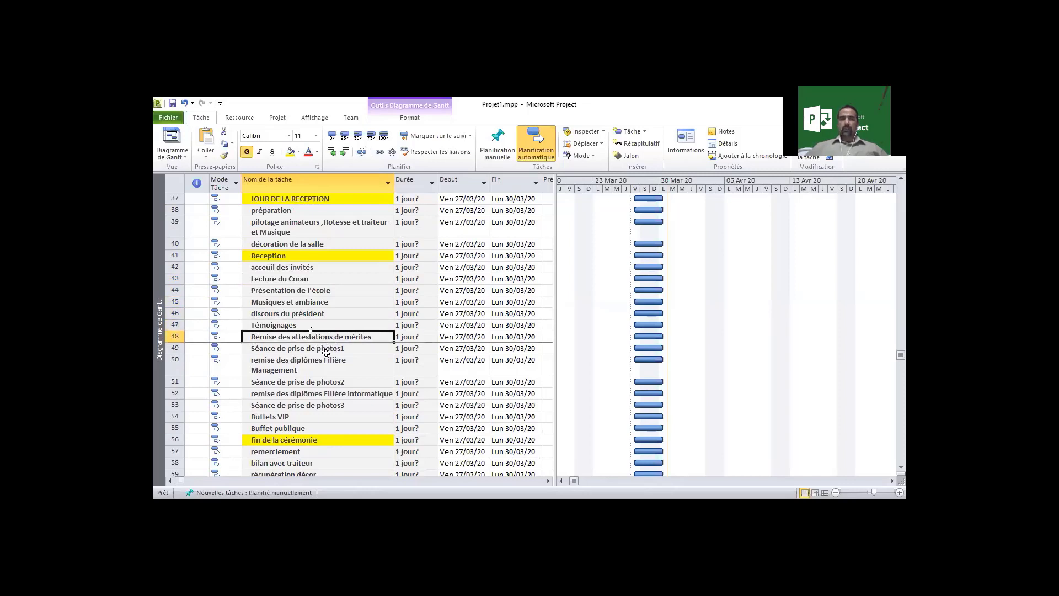
scroll(333, 402, down, 2)
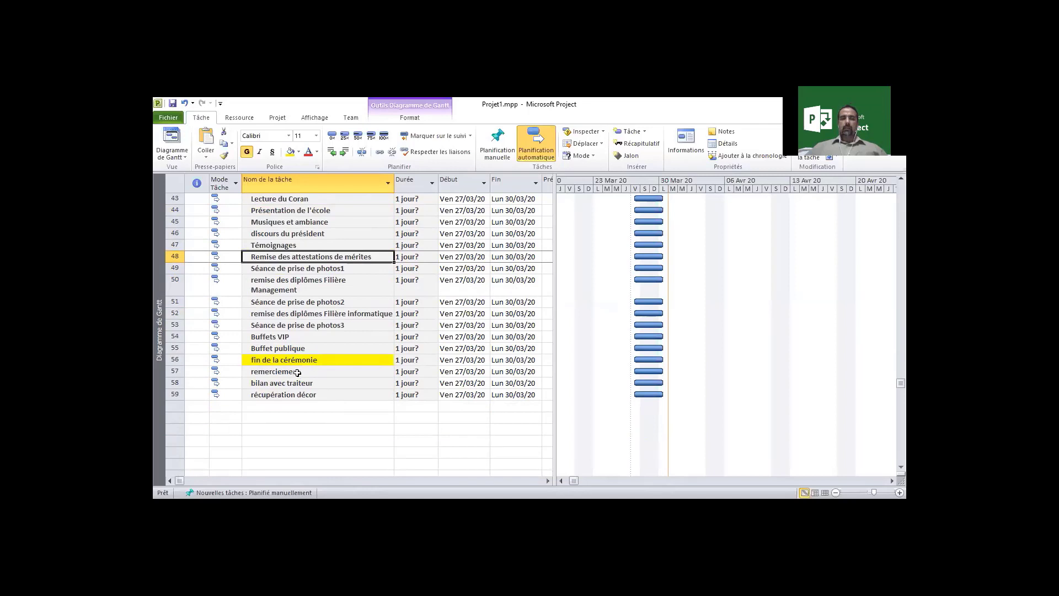
drag(306, 376, 306, 395)
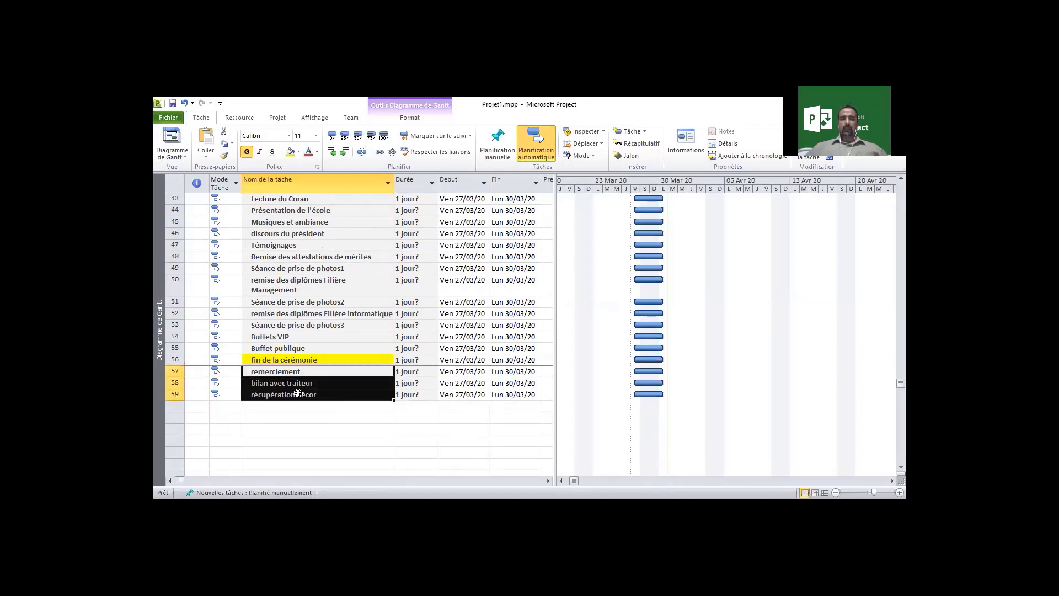
click(331, 394)
scroll(315, 373, up, 9)
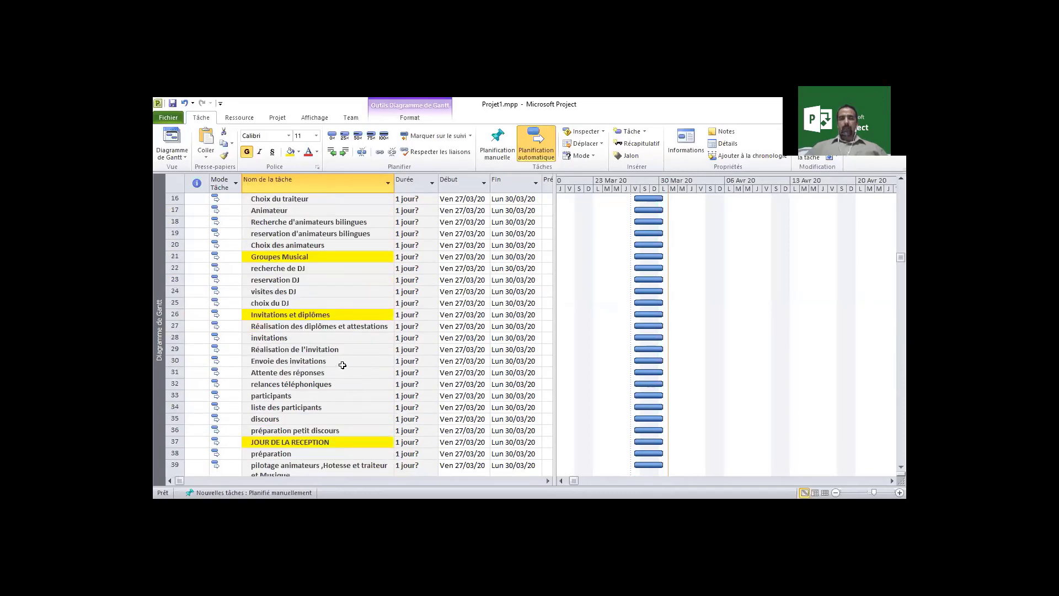
scroll(337, 364, up, 5)
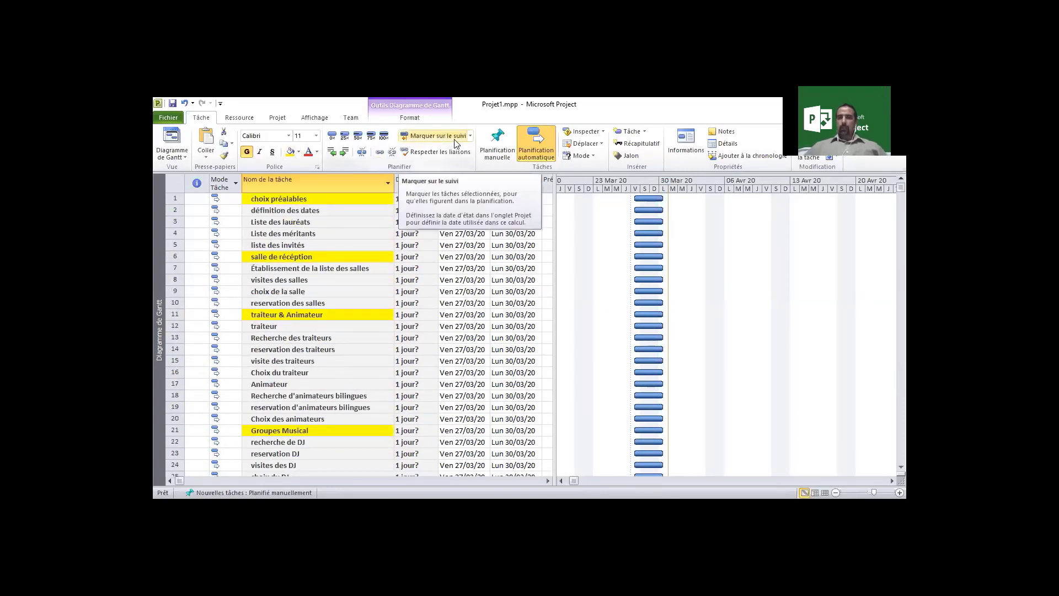
- Set the duration of the pilotage animateurs, Hotesse et traiteur et Musique task under JOUR DE LA RECEPTION to 0,5 hr
drag(408, 199, 401, 417)
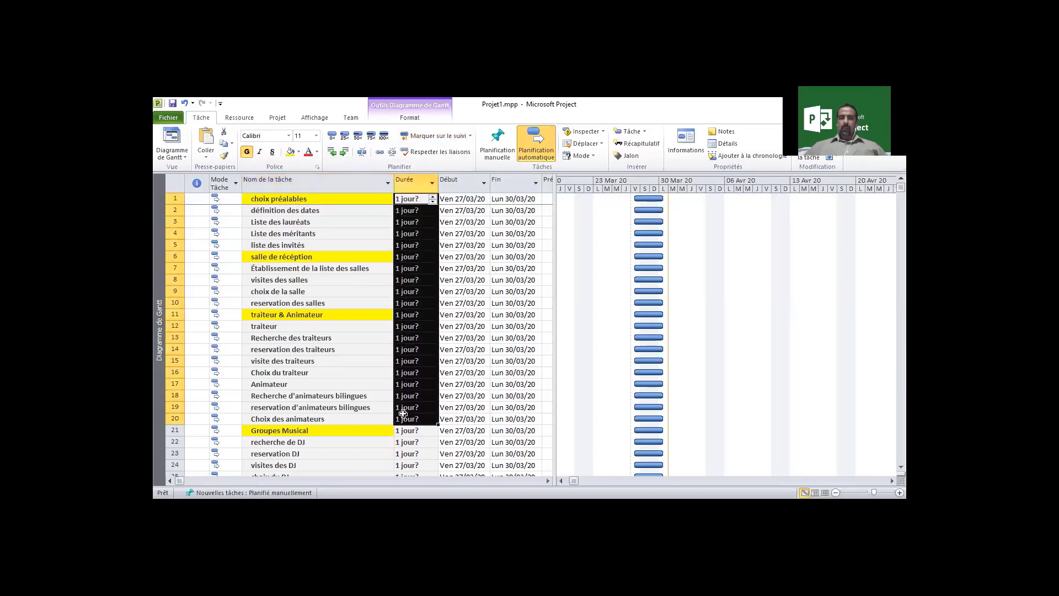
scroll(399, 408, down, 6)
scroll(398, 407, down, 4)
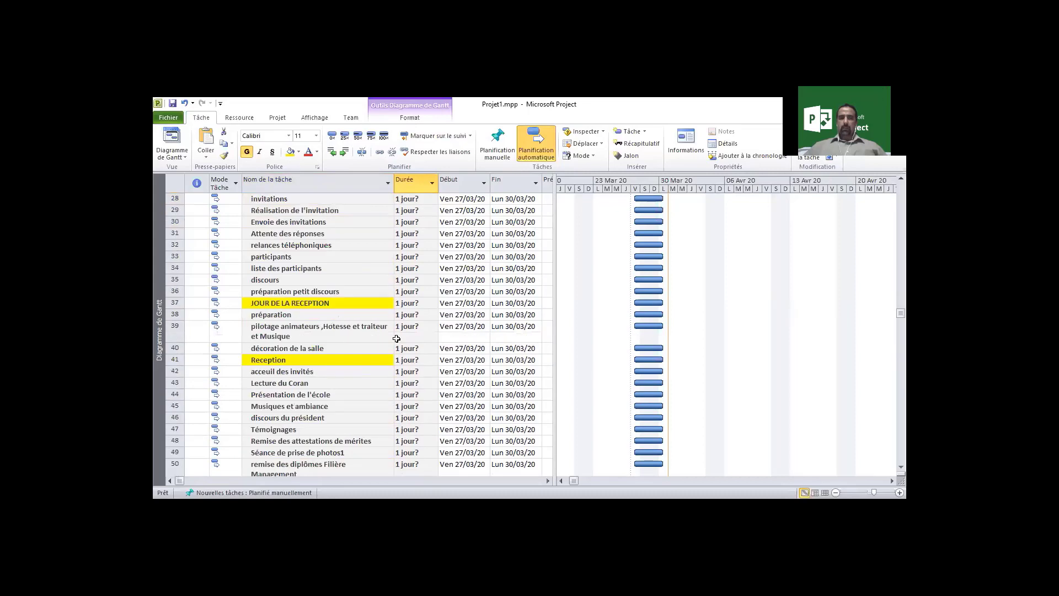
drag(408, 270, 422, 437)
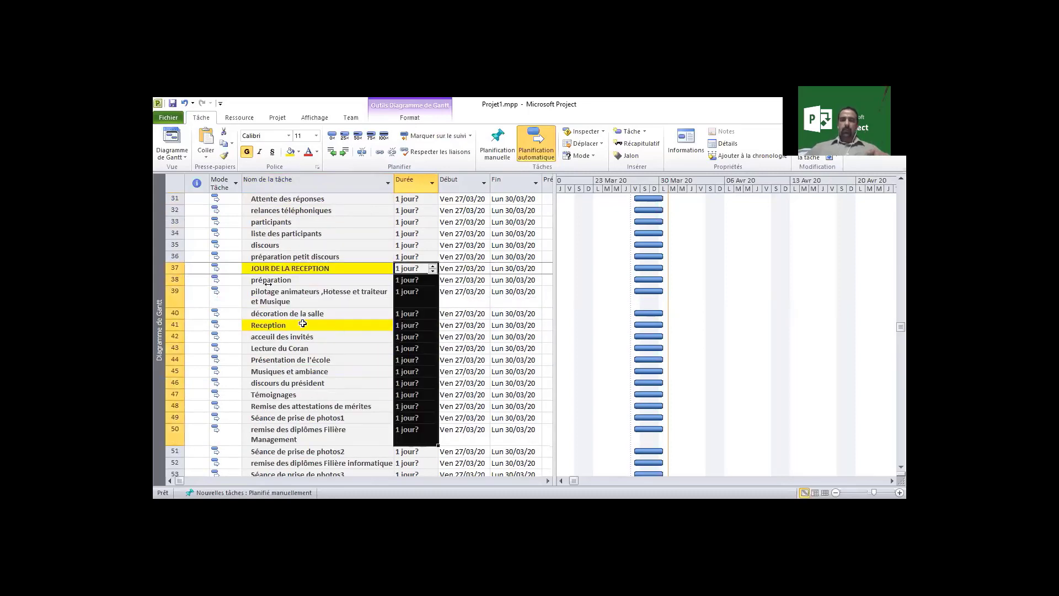
click(415, 280)
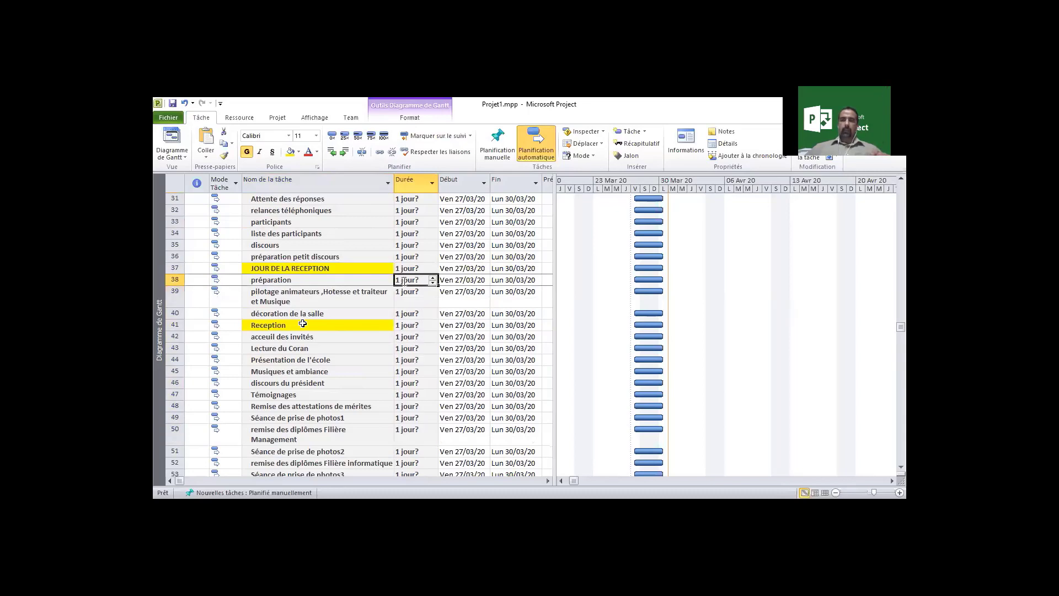
click(405, 292)
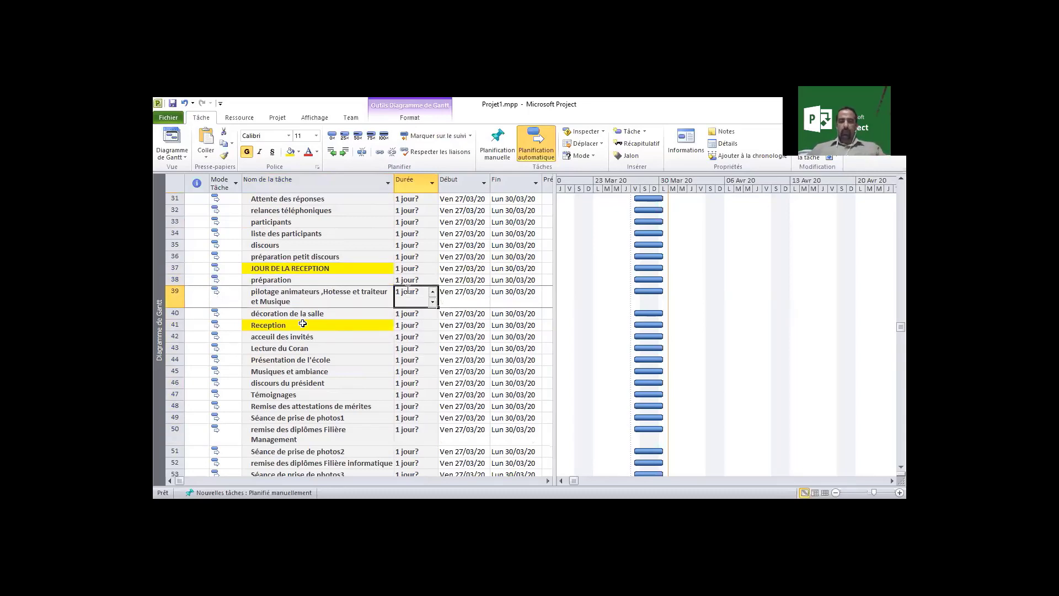
text(1)
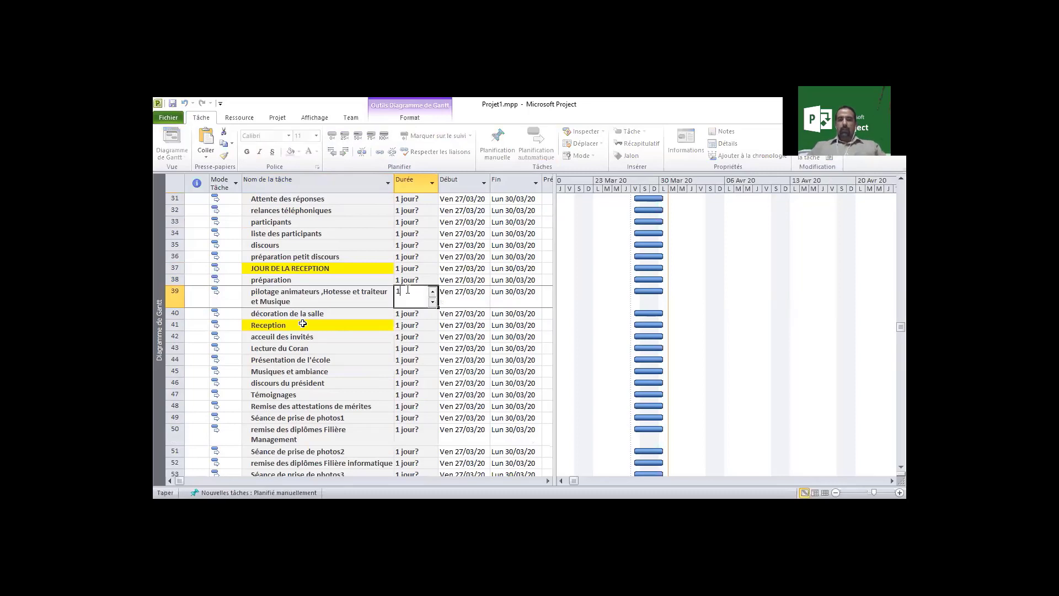
key(BackSpace)
key(BackSpace)
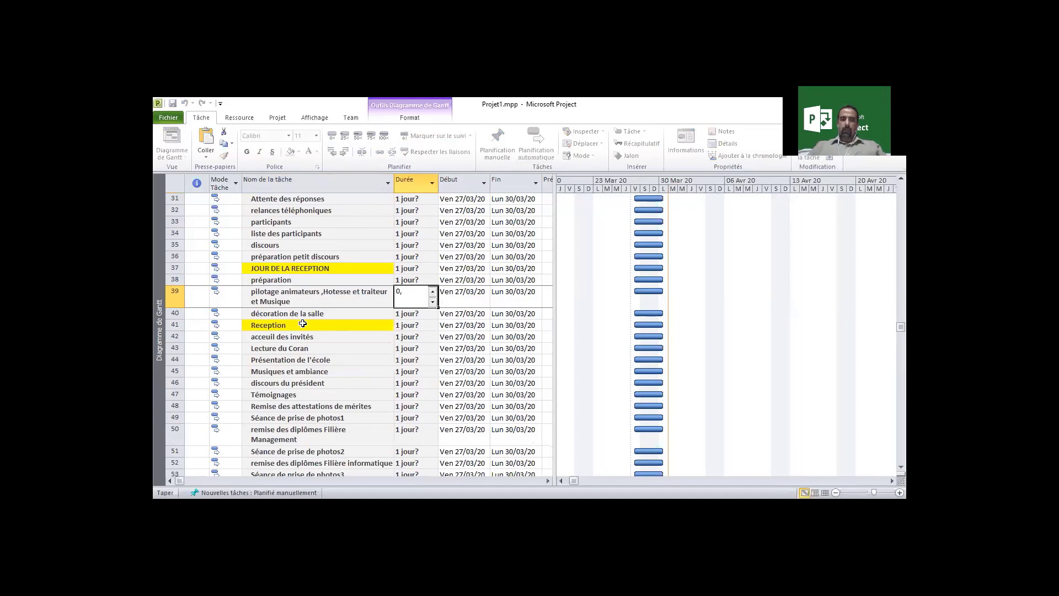
key(Return)
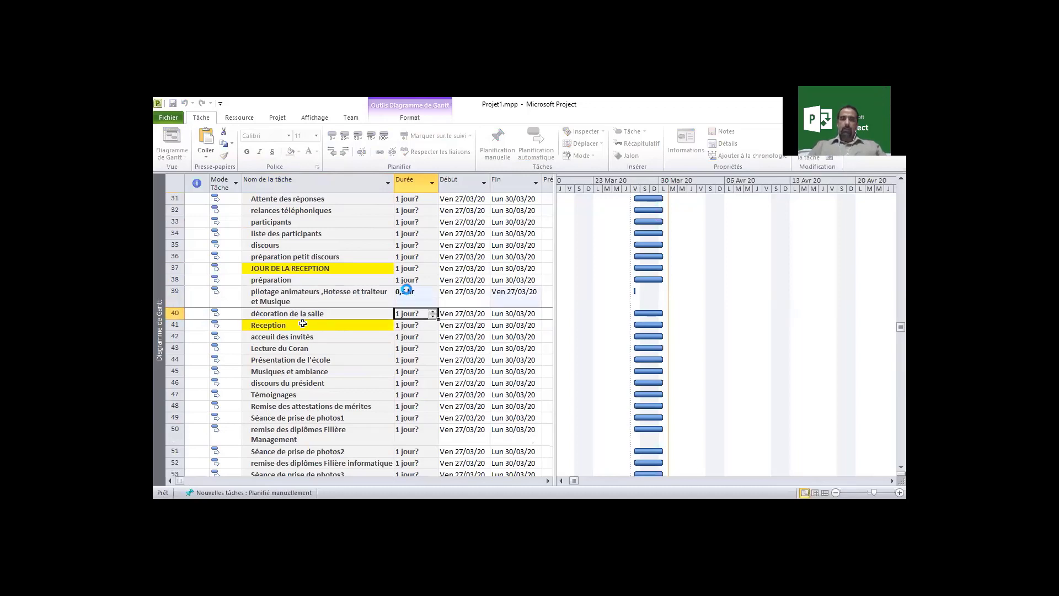
click(407, 291)
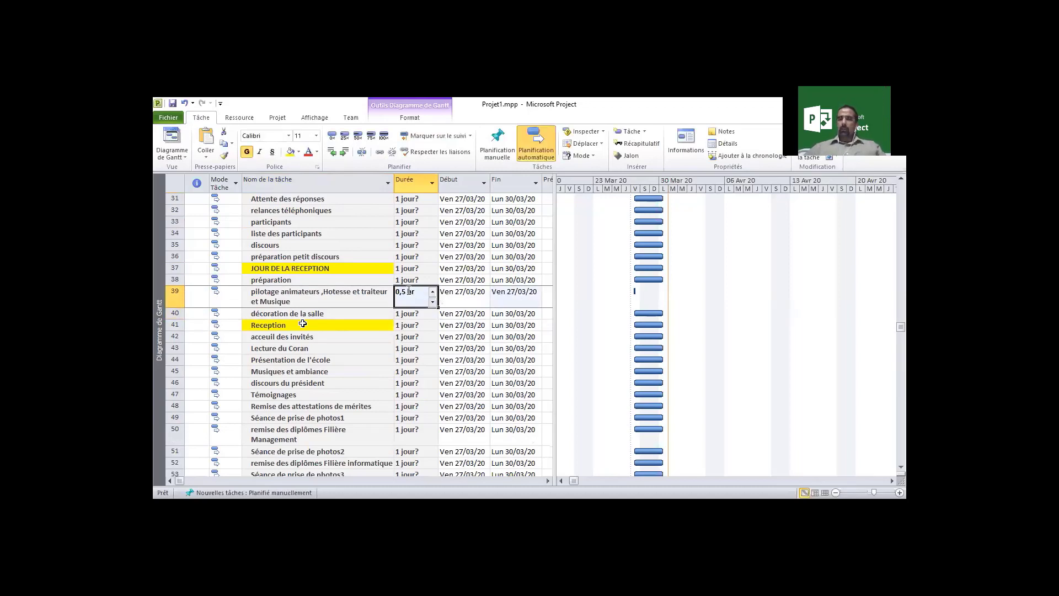
- Return to the first tasks and widen the task table to reveal the full Prédécesseurs and Noms ressources columns
scroll(407, 415, up, 2)
scroll(406, 414, up, 8)
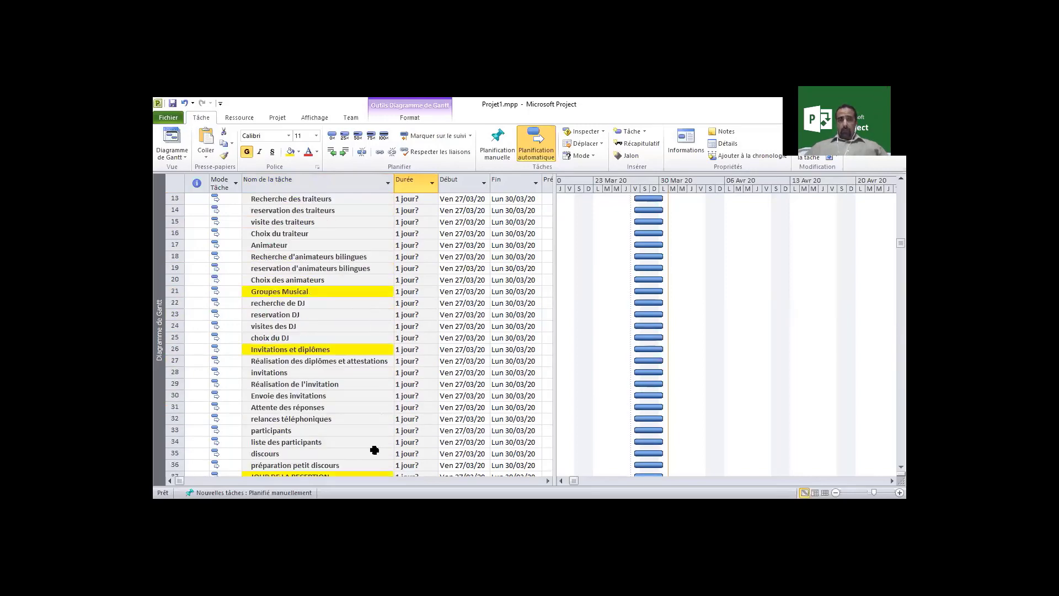
drag(405, 200, 423, 453)
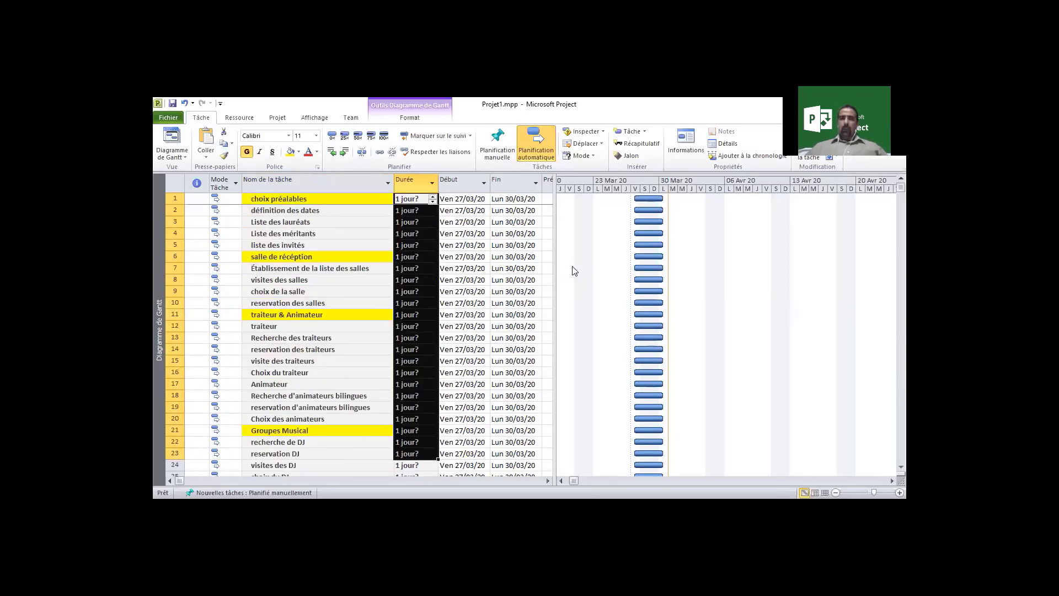
drag(626, 278, 665, 282)
drag(572, 204, 586, 416)
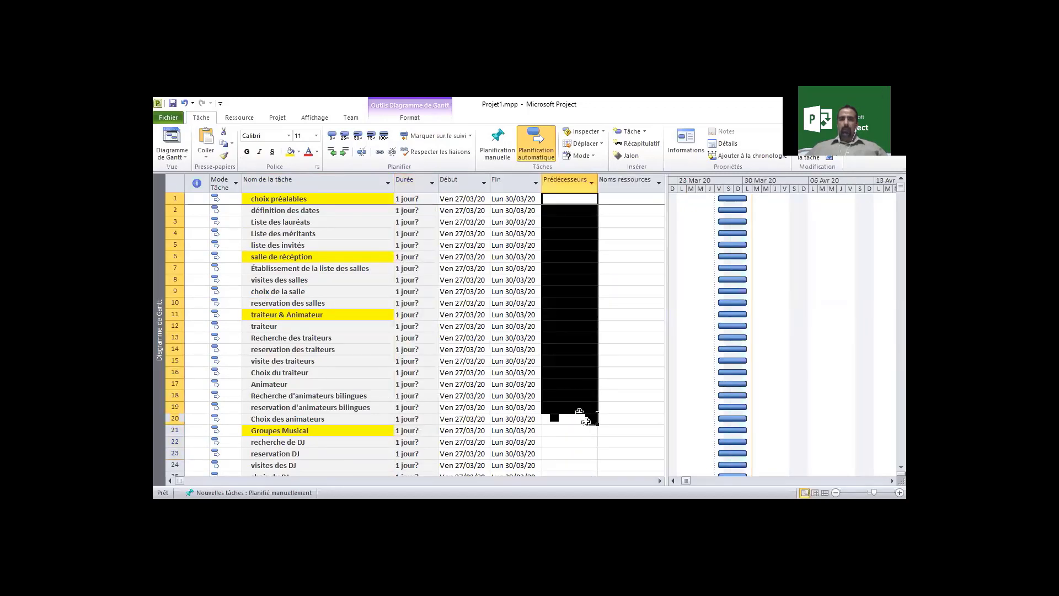
click(573, 303)
click(564, 209)
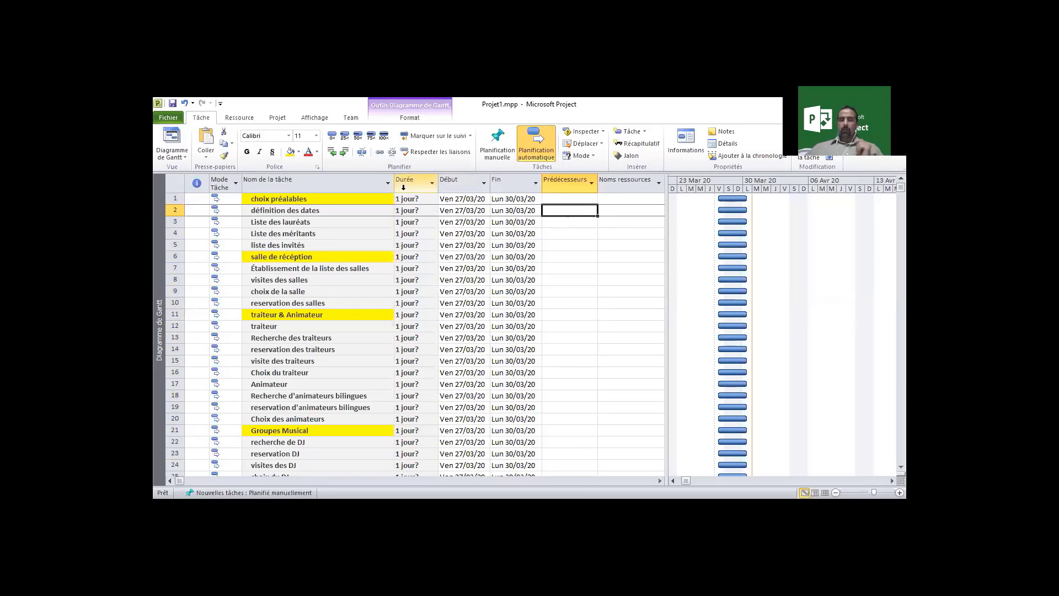
- Try scheduling the project from Date de fin du projet in the project information, and discard the change
click(277, 118)
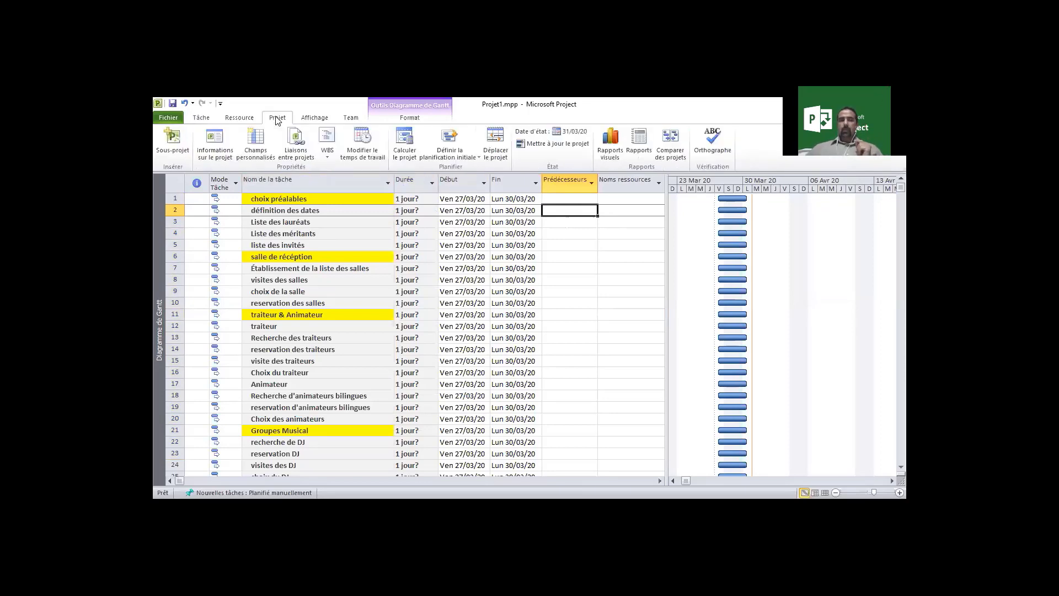
click(222, 141)
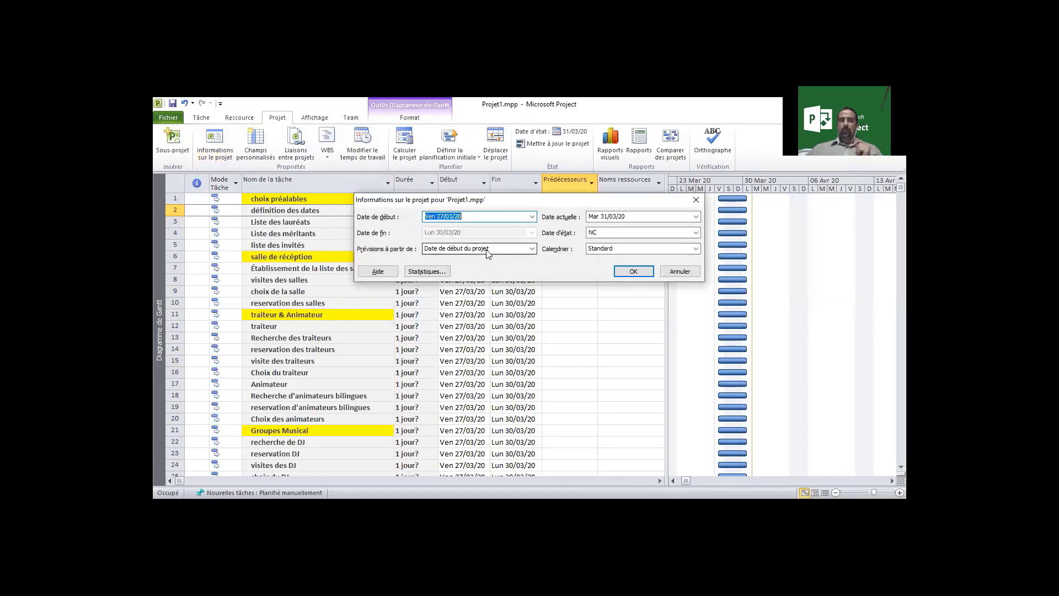
click(488, 249)
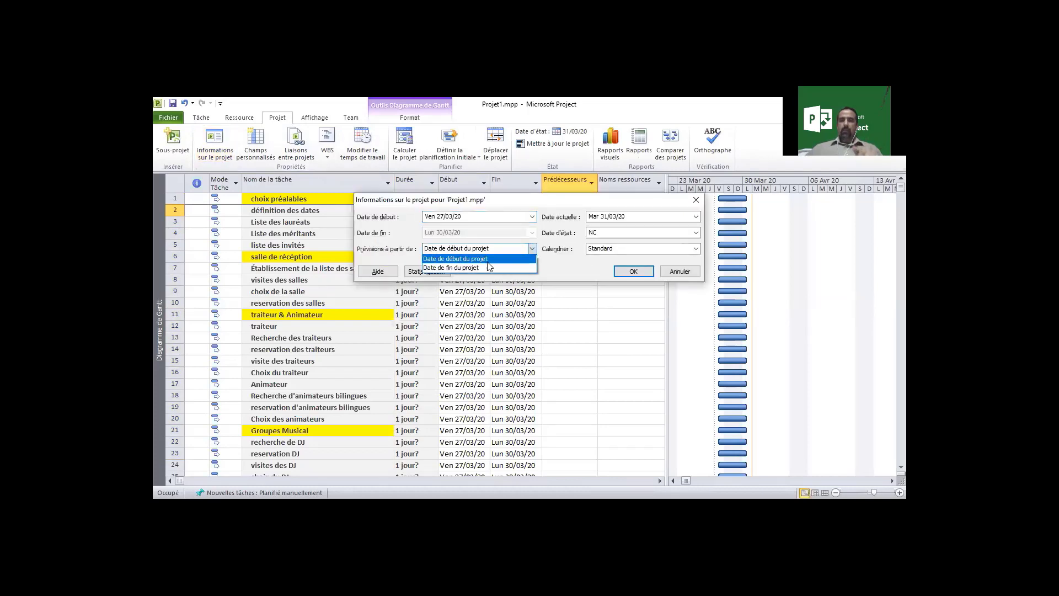
click(489, 268)
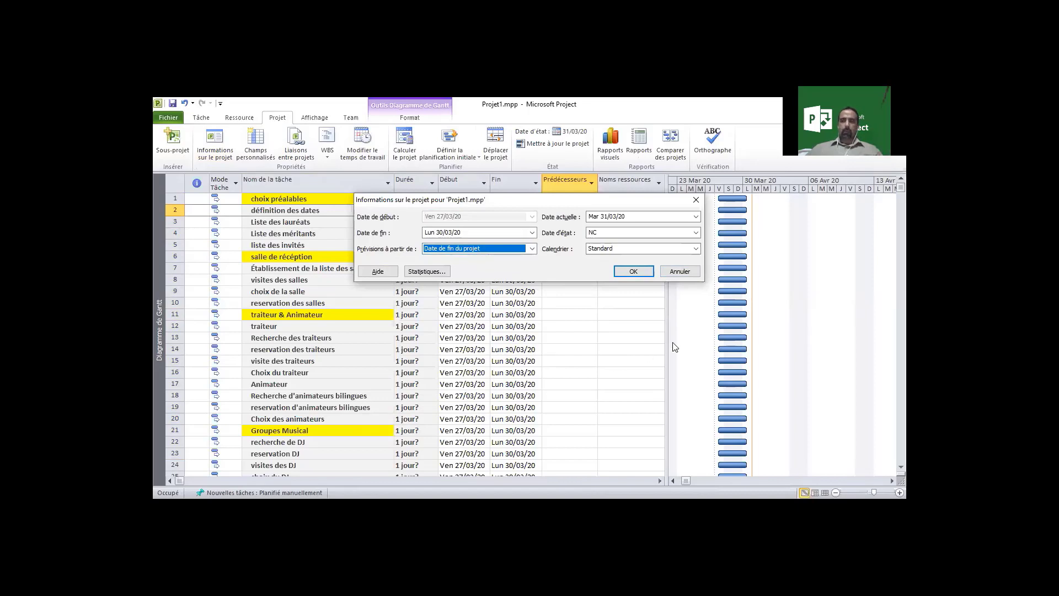
click(679, 271)
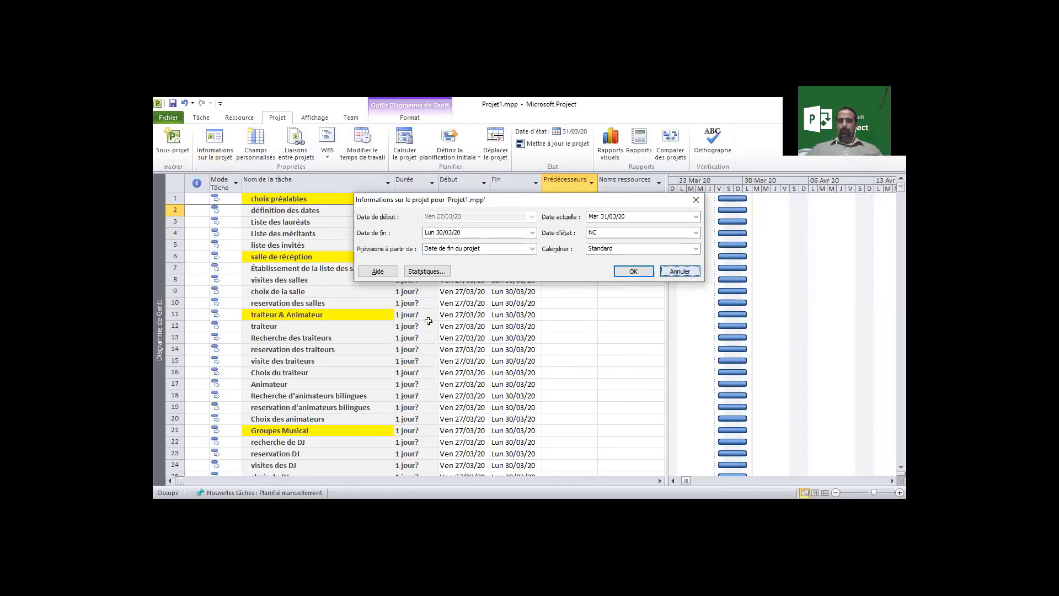
click(374, 315)
click(341, 255)
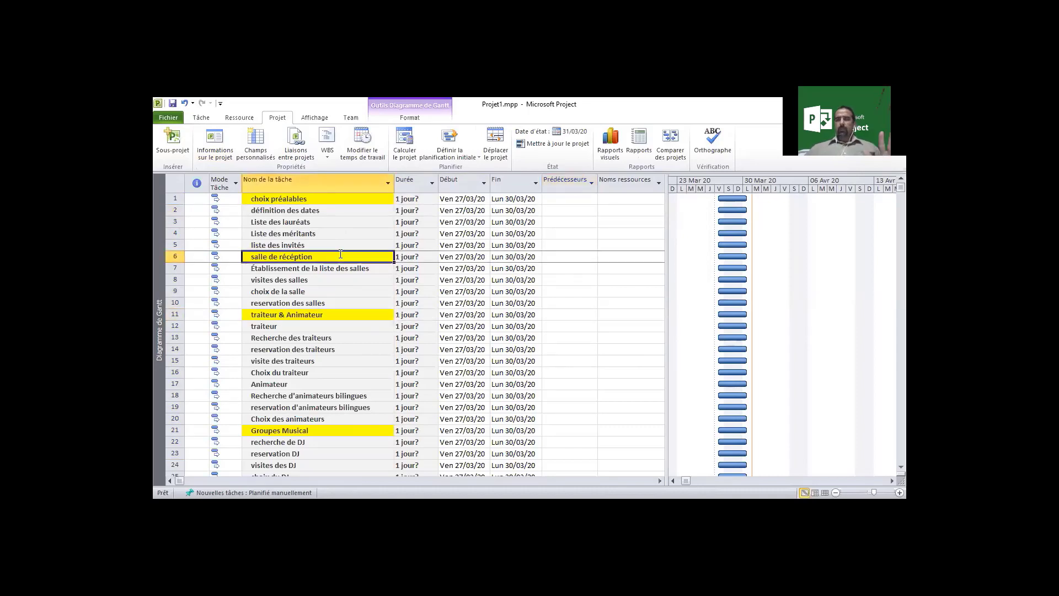